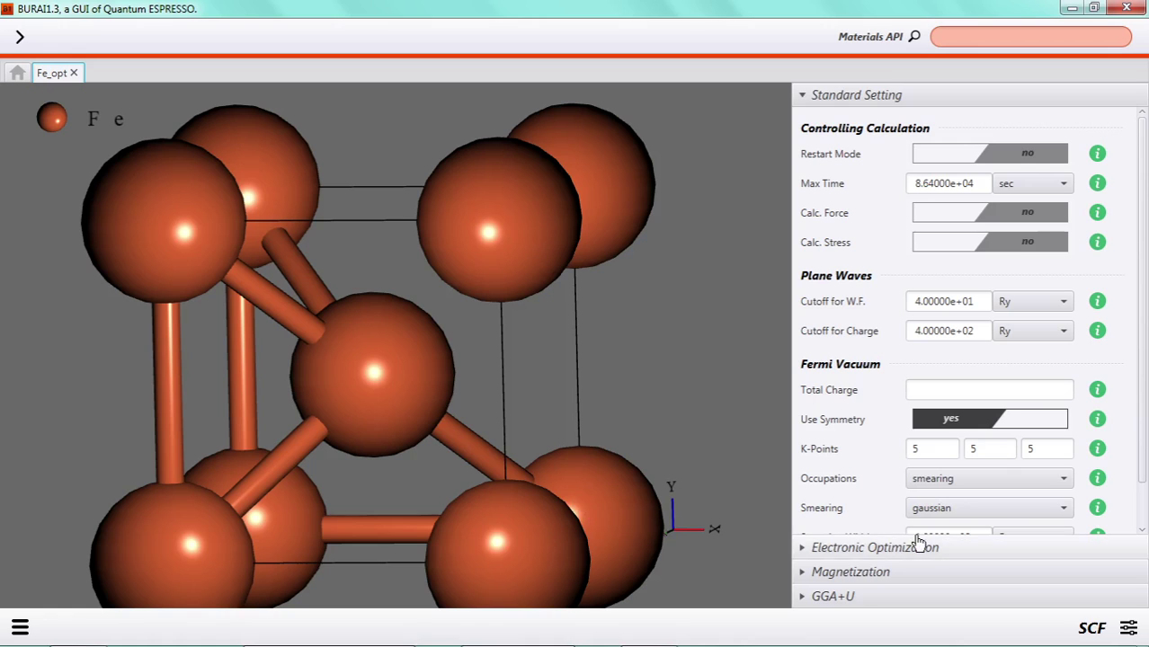
Step: Switch the calculation setup to Optimize, enable Variable Cell, and set the cell optimization's Freedom to all
left_click(1129, 631)
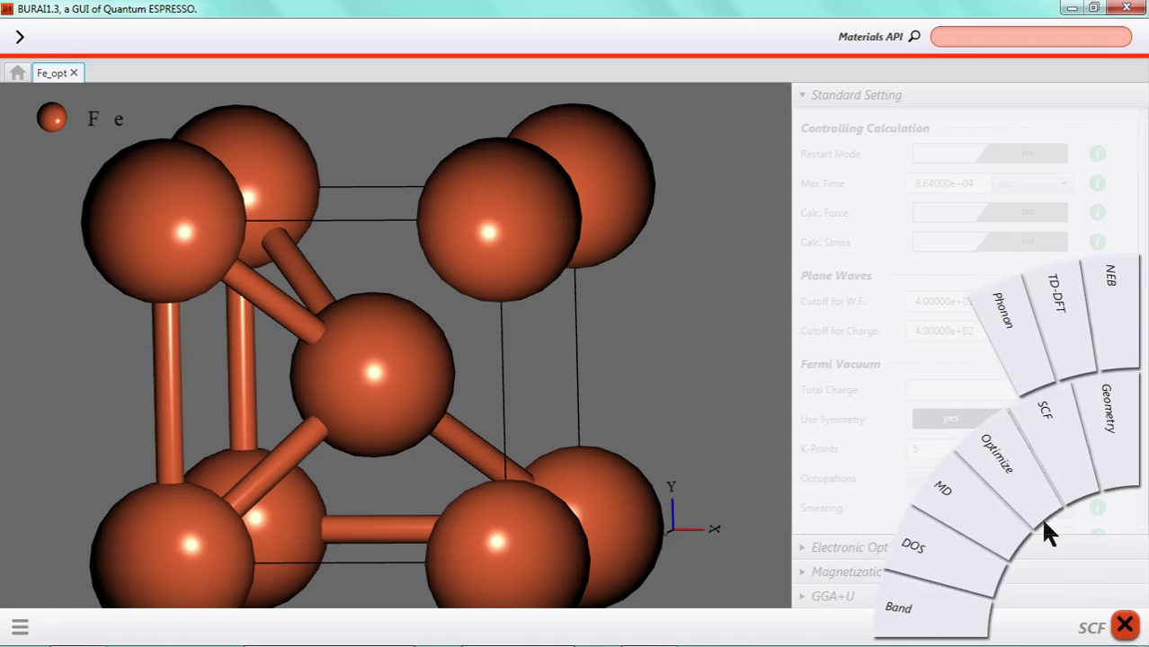
left_click(1021, 491)
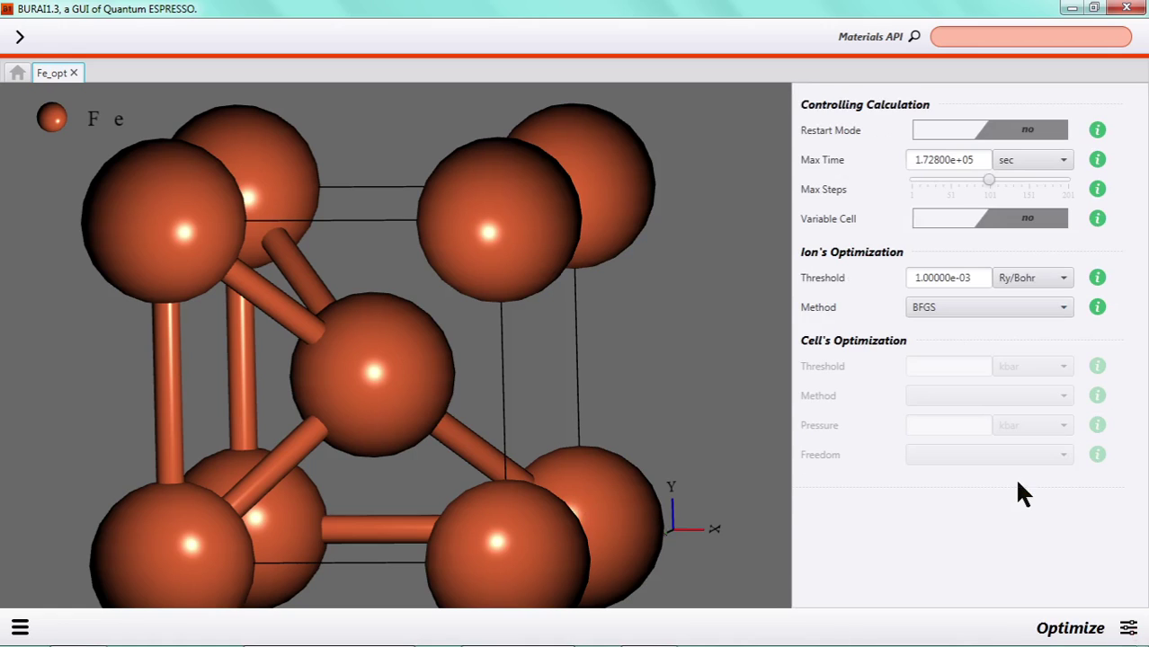
left_click(943, 225)
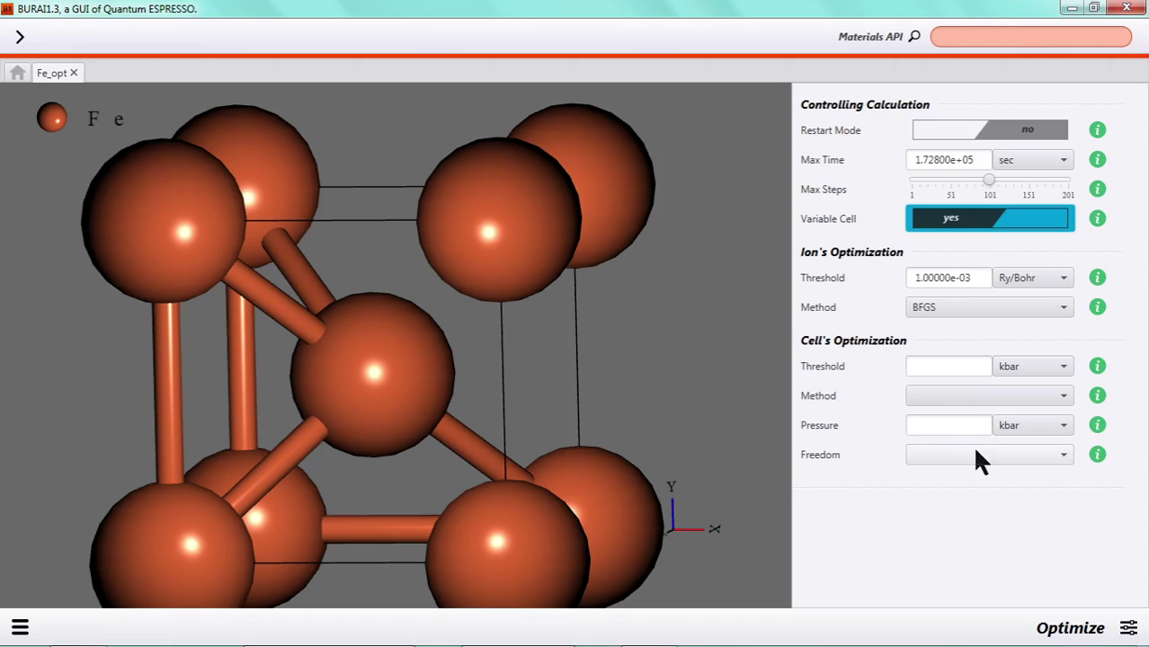
left_click(980, 459)
left_click(922, 261)
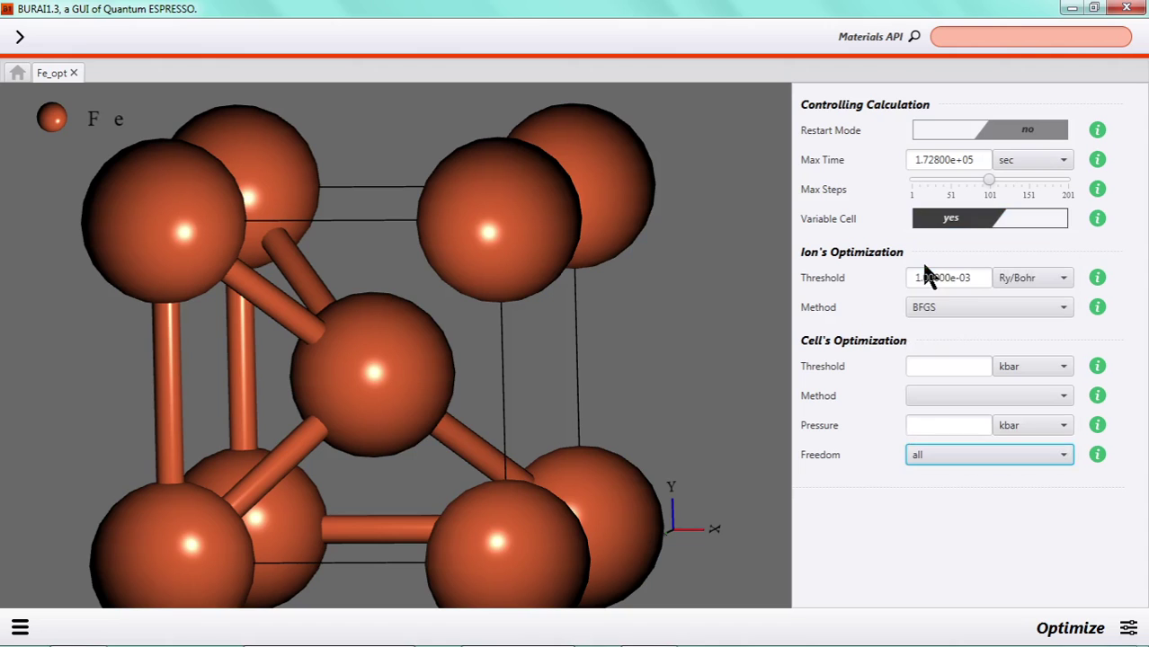
Step: Run the Optimize job for the Fe_opt project on Local Host with 4 MPI processes and 1 OpenMP thread
left_click(18, 627)
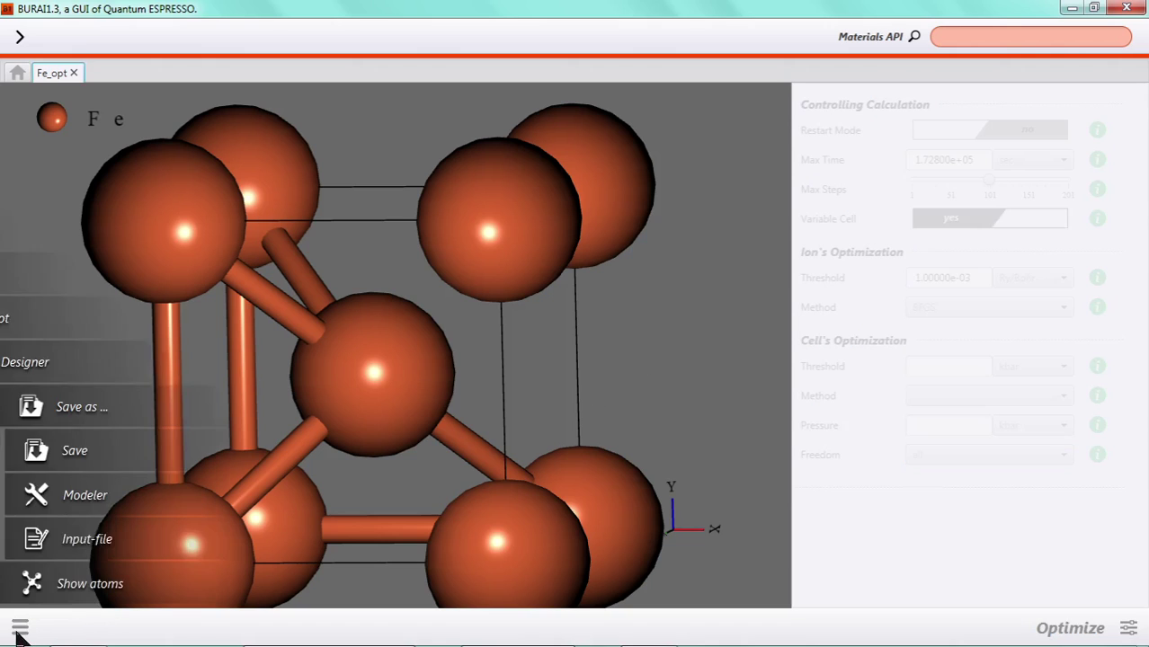
left_click(72, 275)
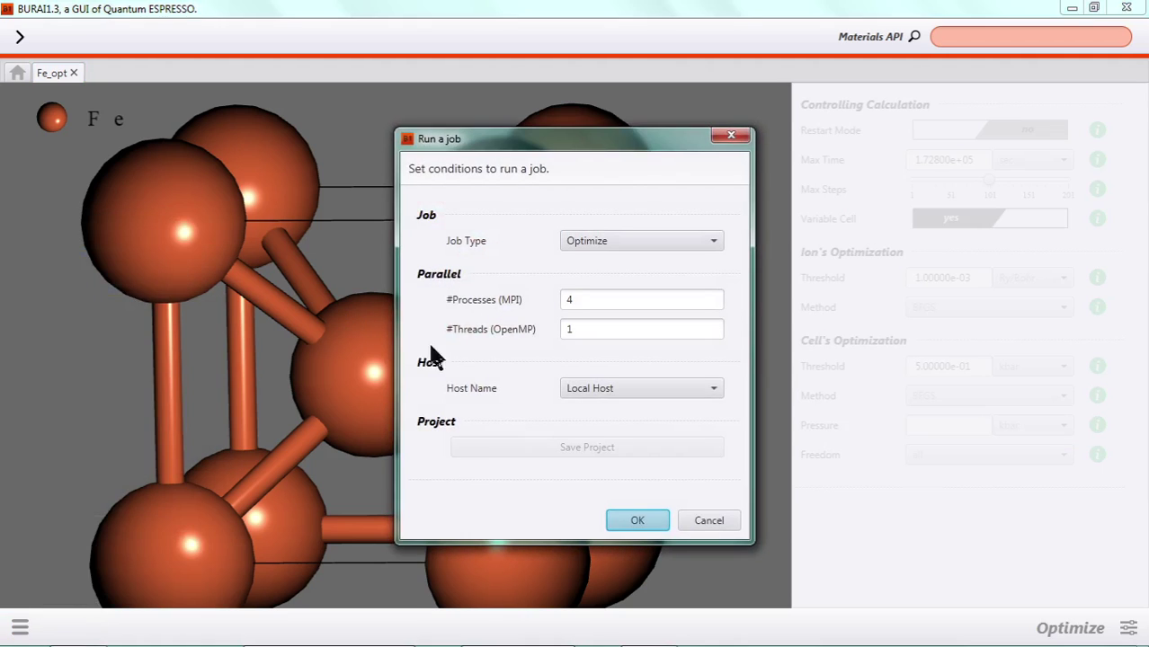
left_click(637, 519)
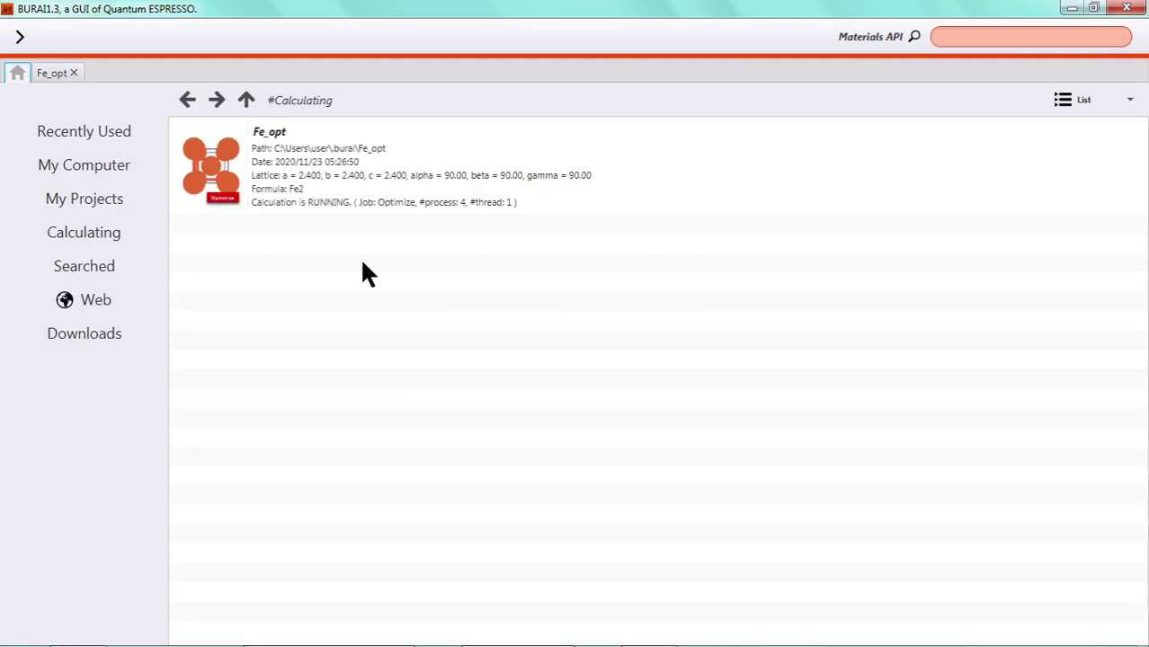
Step: Reopen the running Fe_opt project and check its results, viewing the SCF convergence plot and the geometric optimization energy plot
double_click(358, 193)
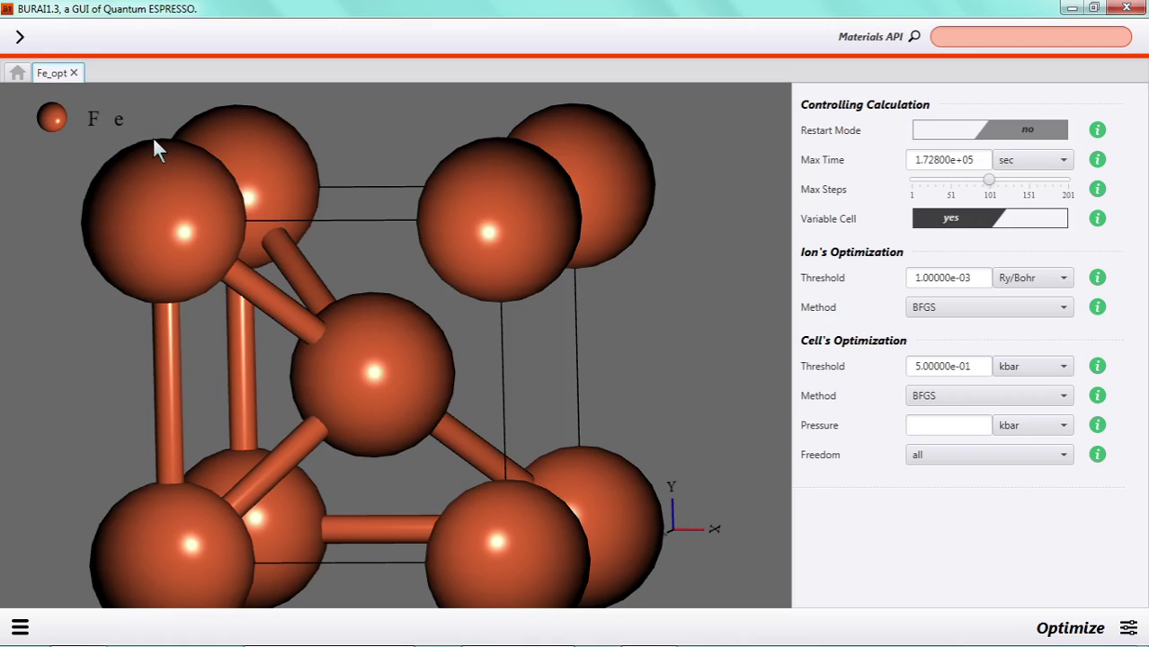
left_click(24, 629)
left_click(81, 241)
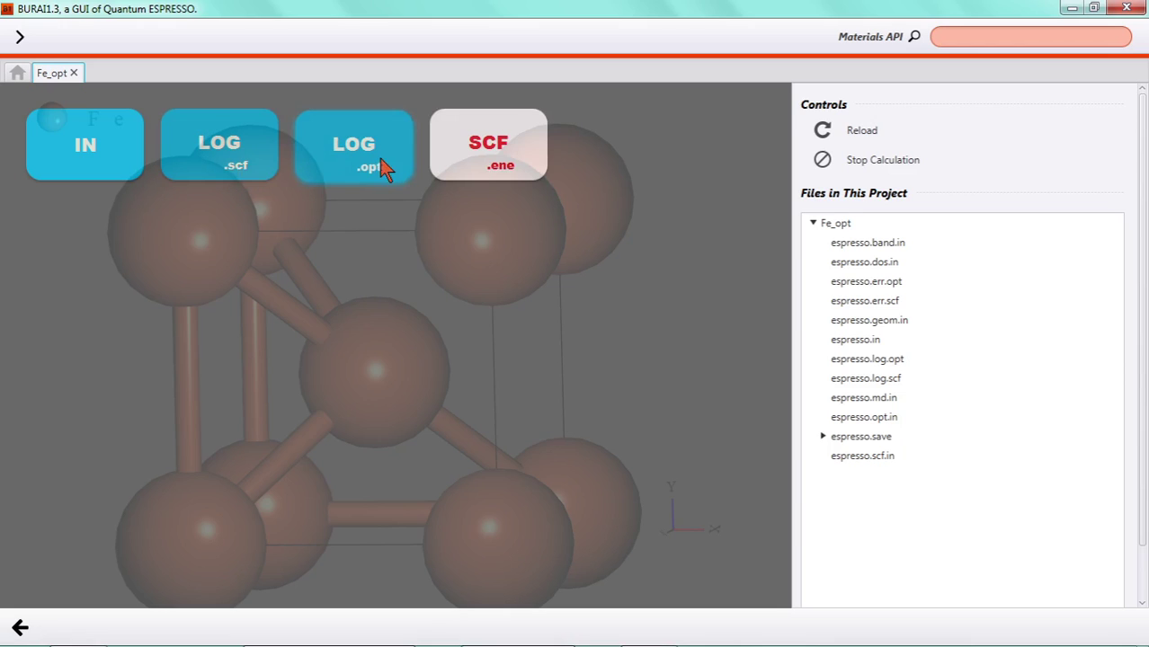
left_click(525, 171)
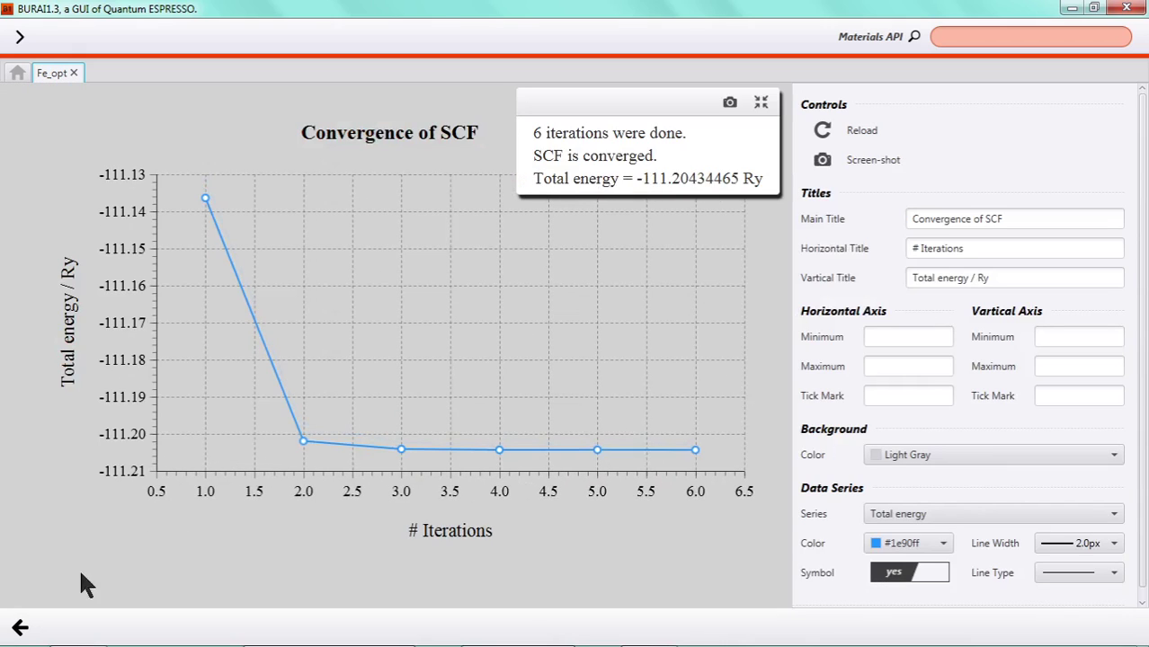
left_click(19, 627)
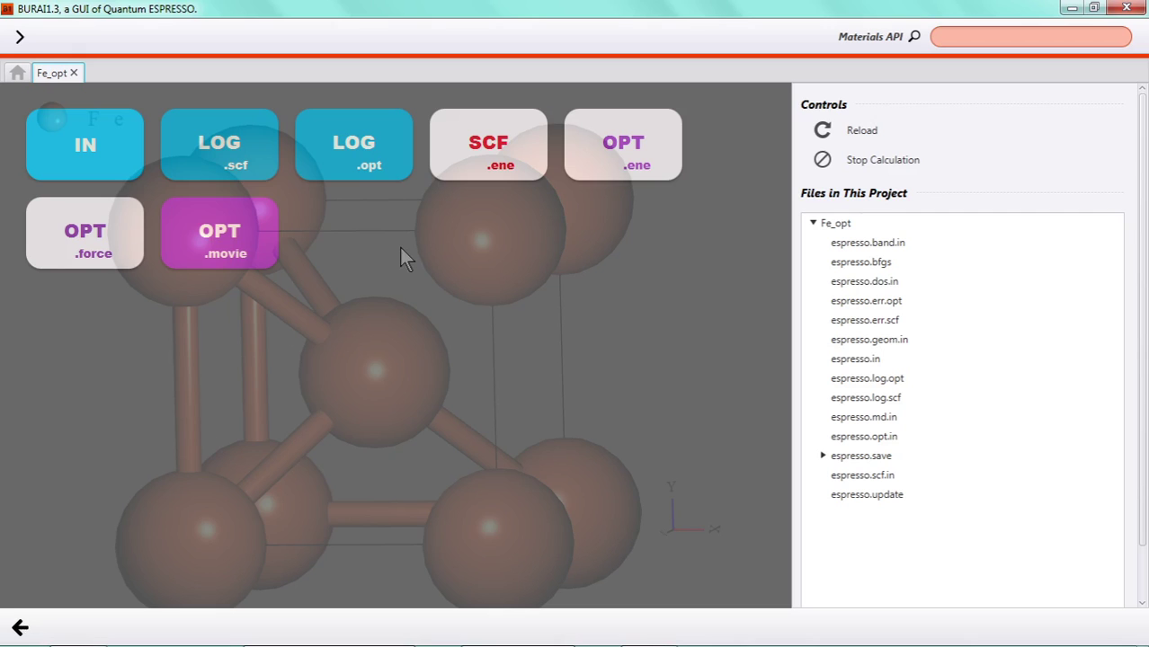
left_click(630, 148)
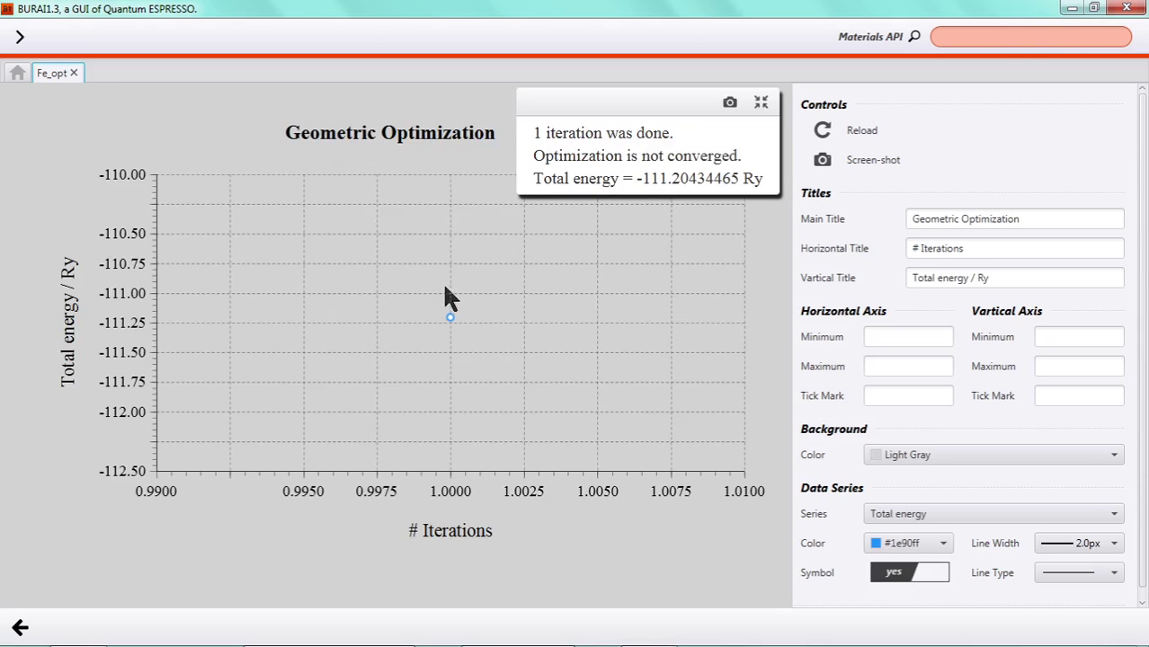
left_click(20, 627)
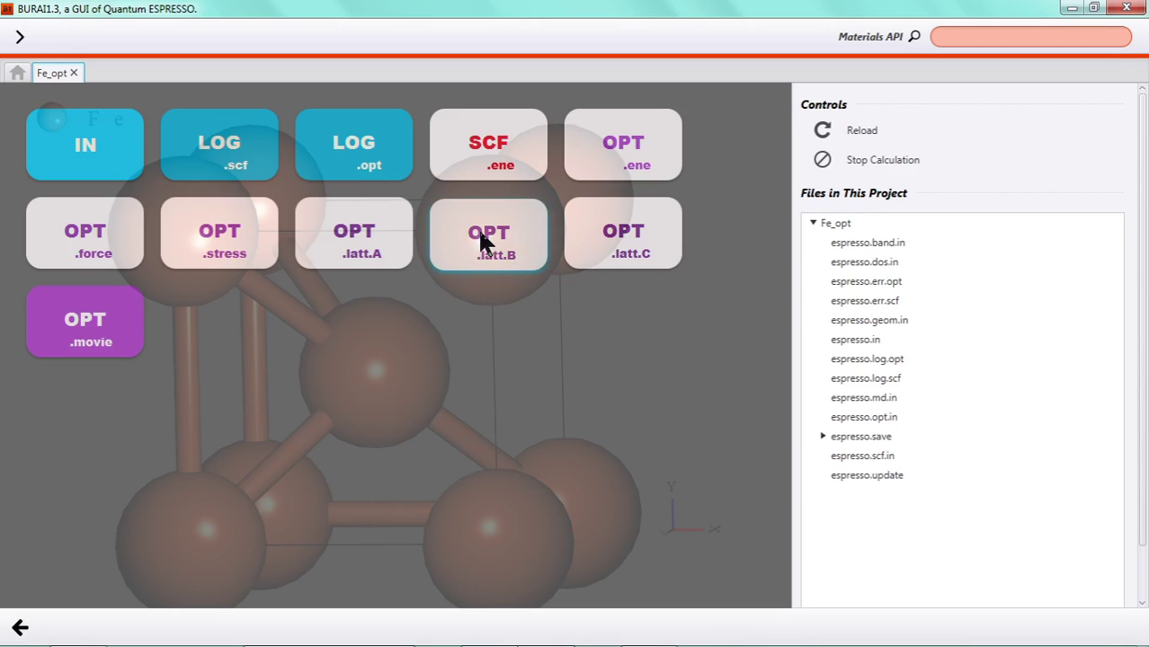
Step: Open the optimization log espresso.log.opt and check the most recent iterations near its end
left_click(606, 171)
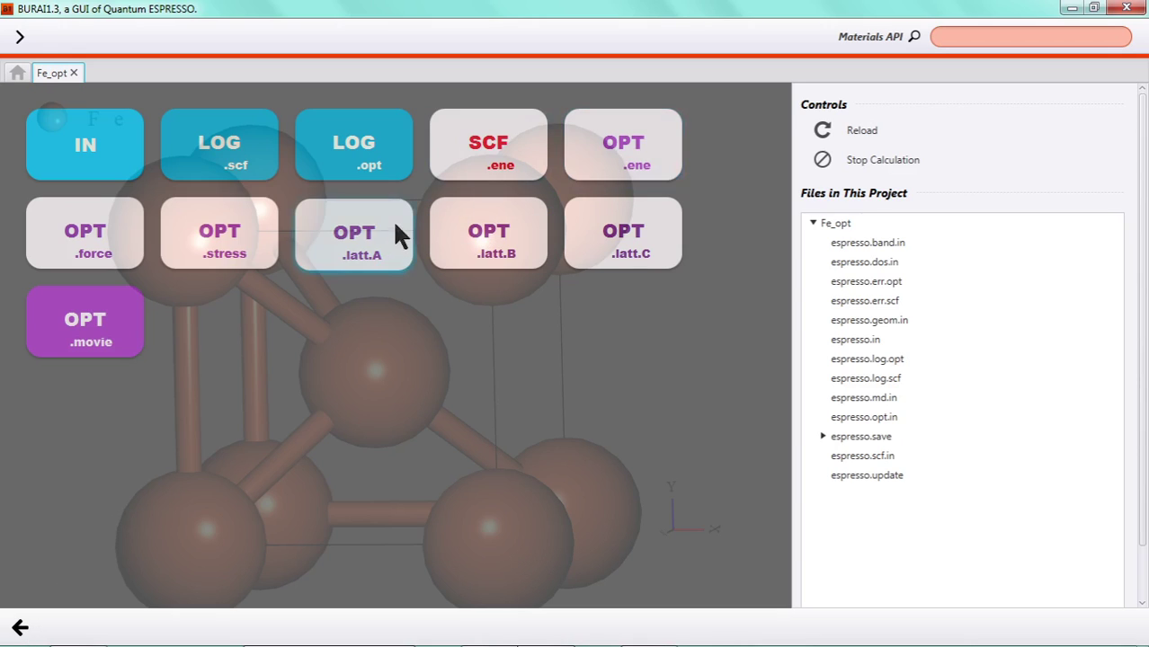
left_click(375, 178)
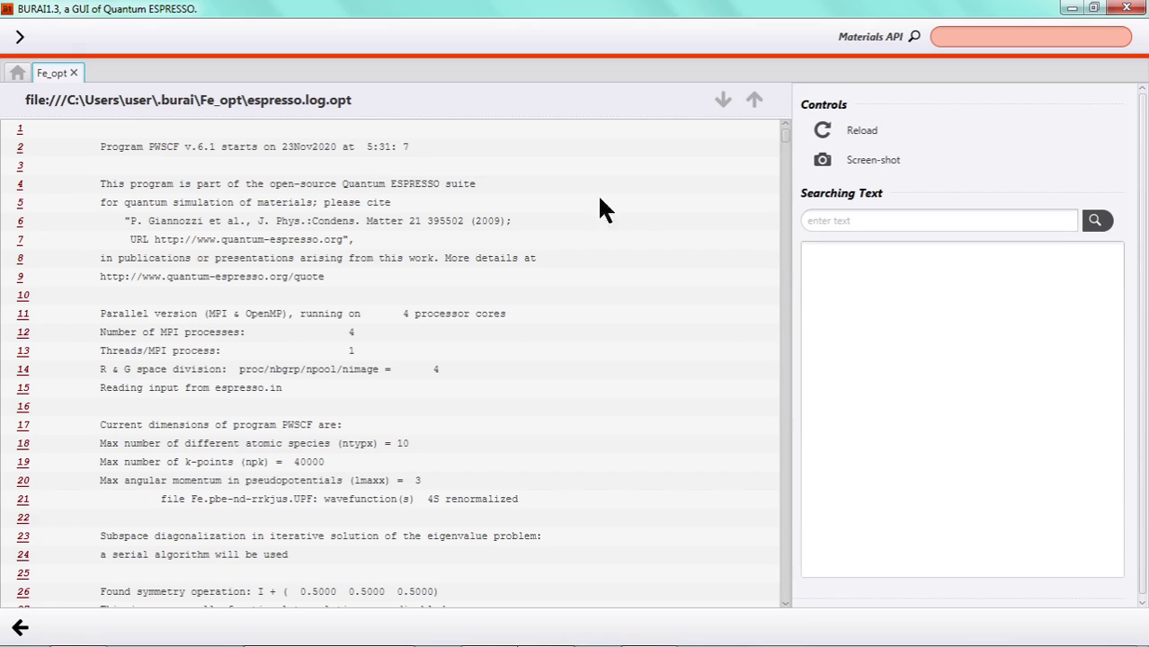
left_click_drag(782, 134, 799, 627)
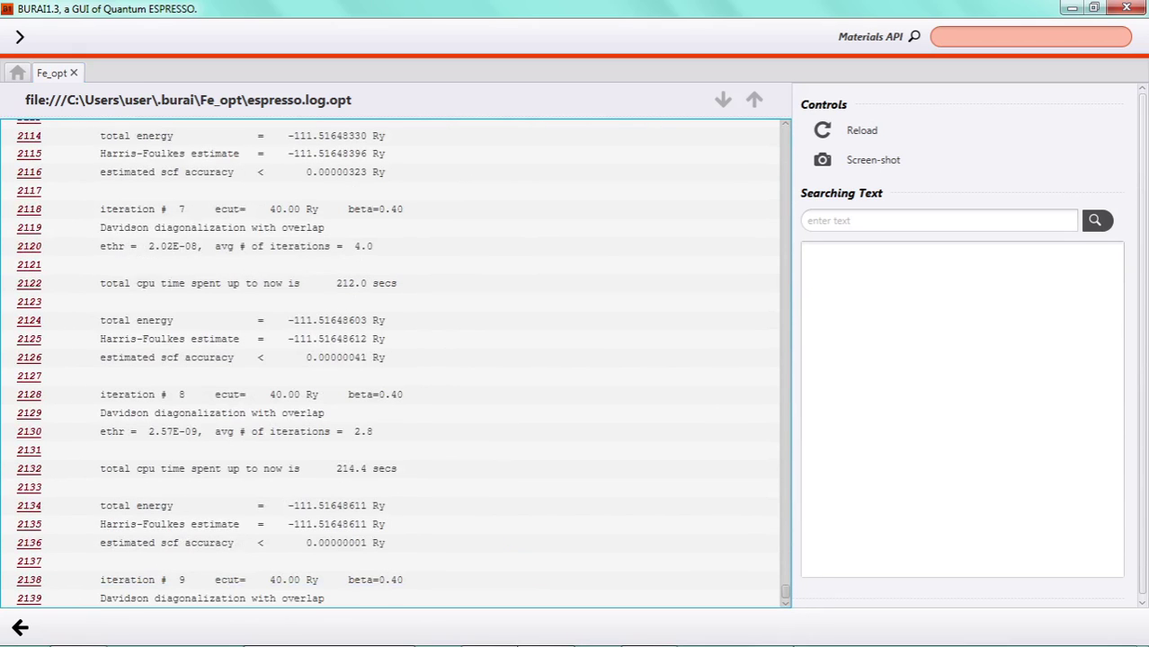
left_click(428, 477)
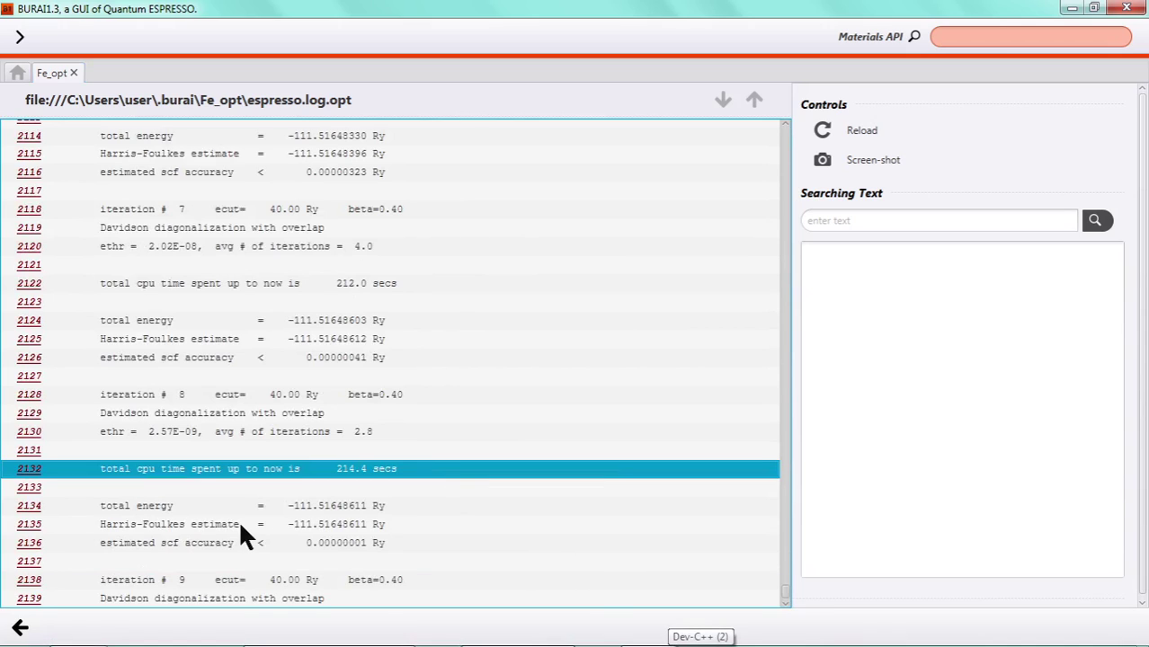
left_click(22, 629)
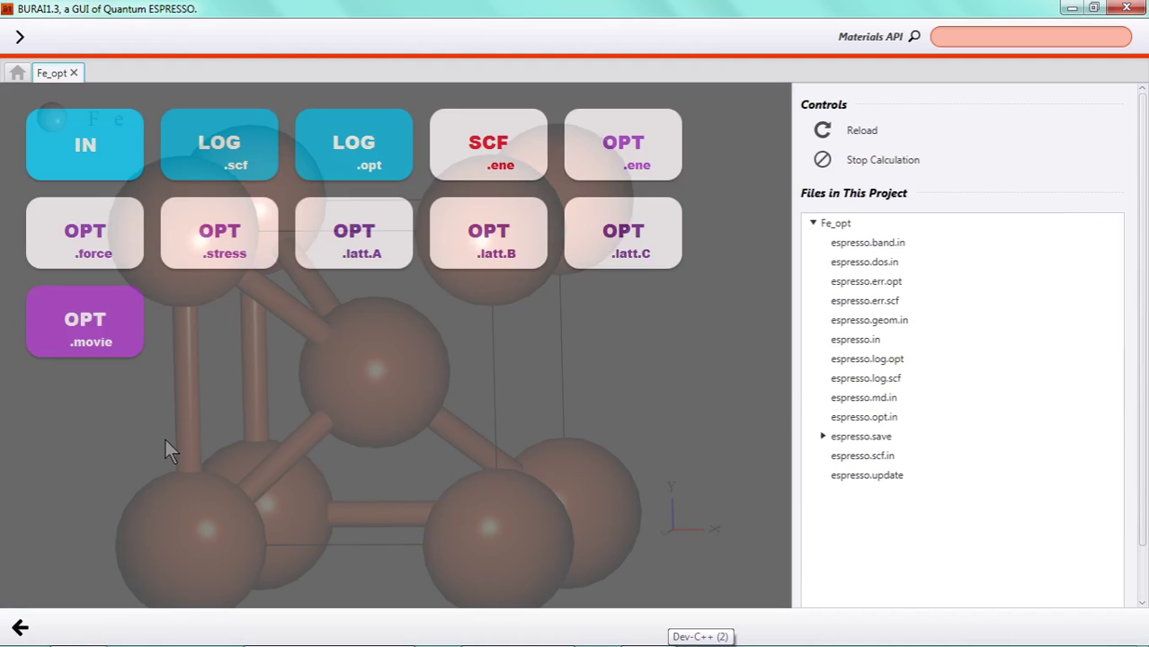
Step: Recheck the optimization log for the final forces, the stress output and the job completion line
left_click(342, 155)
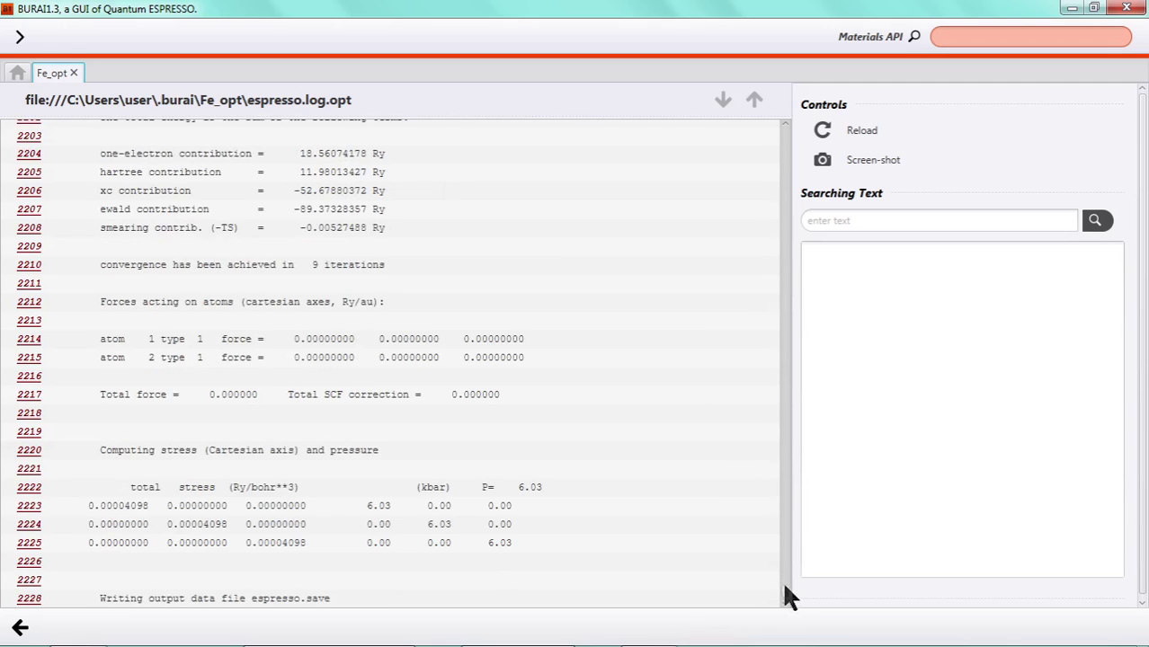
left_click(557, 561)
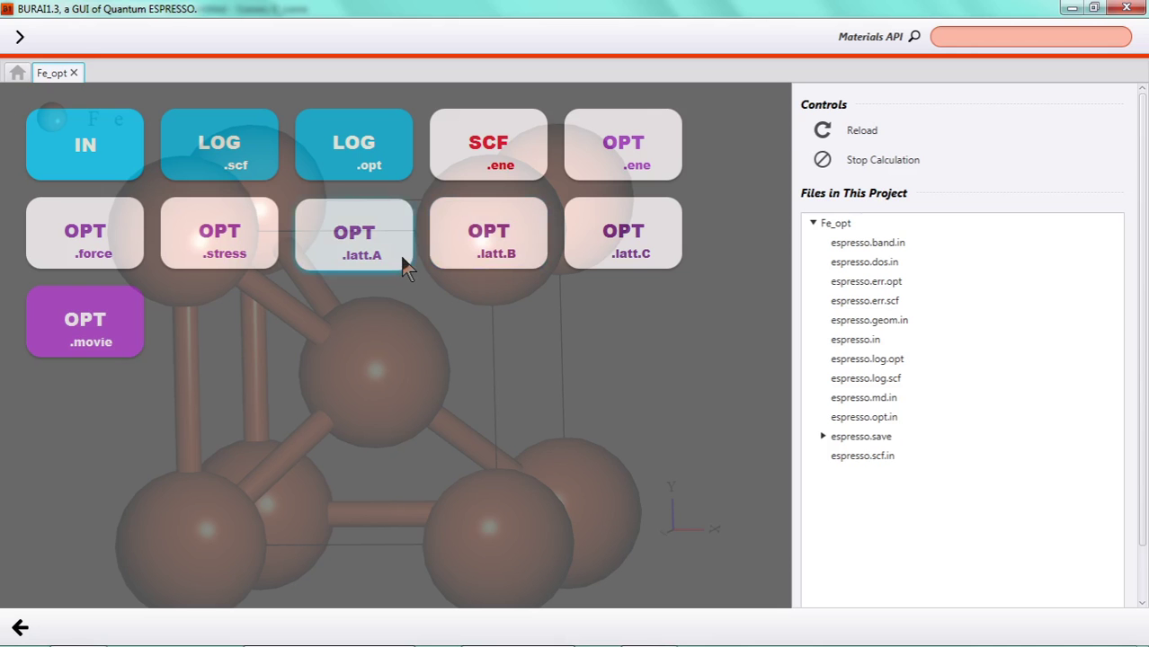
left_click(392, 179)
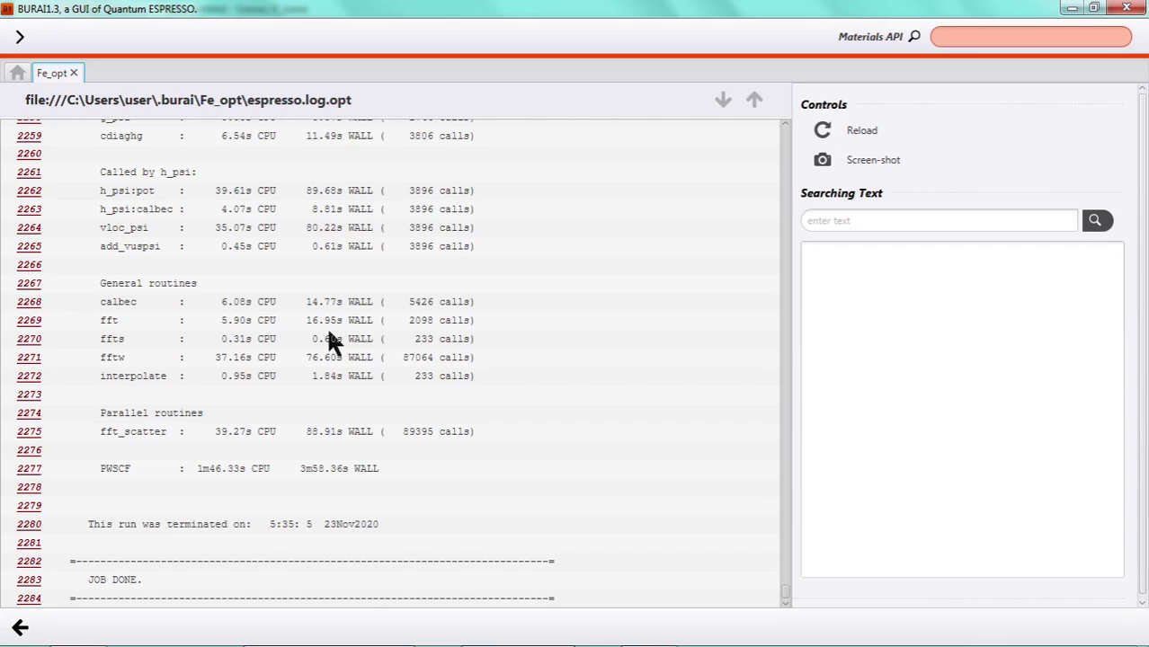
left_click(115, 579)
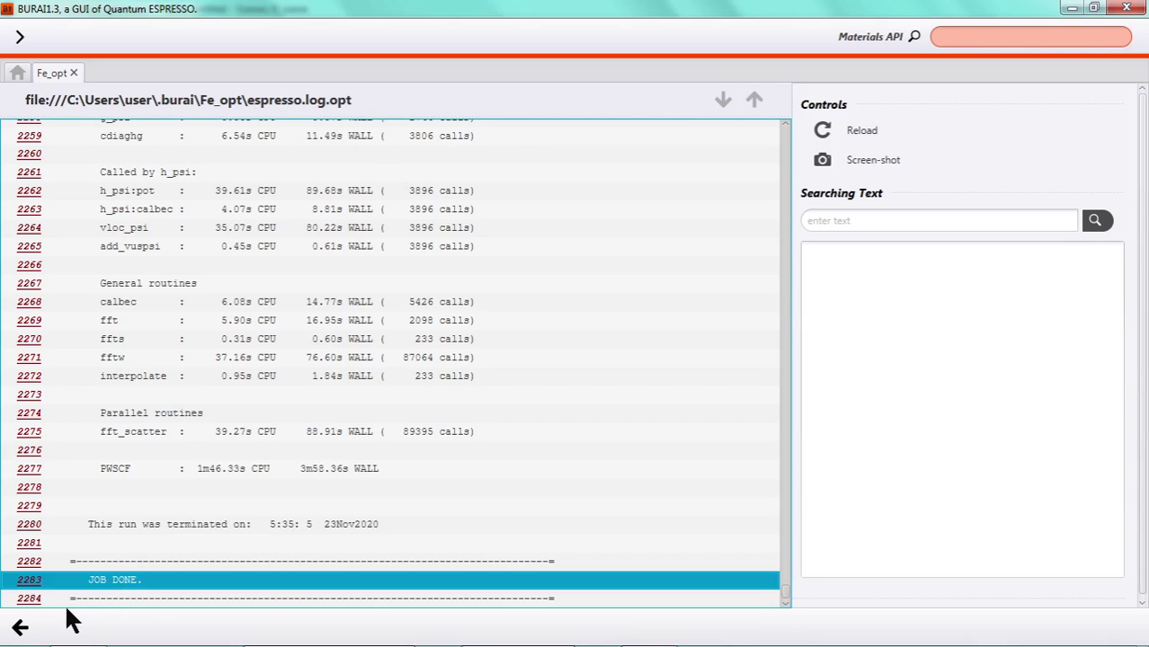
left_click(20, 630)
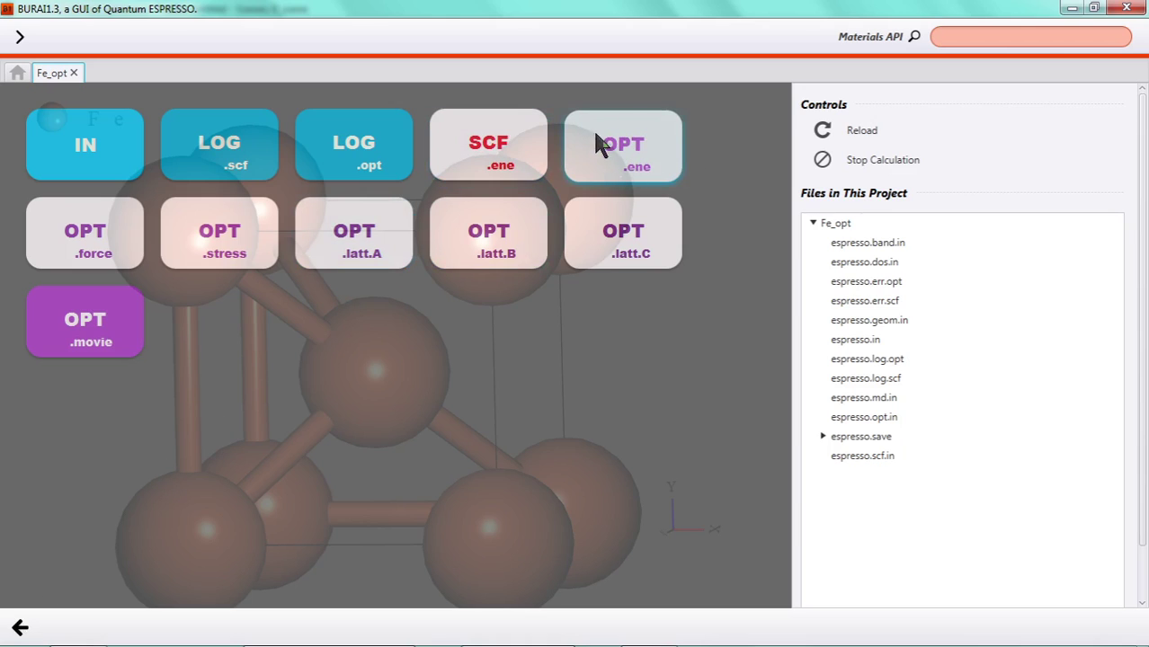
Step: View the geometric optimization plots of total energy and of force on atoms against iterations
left_click(648, 130)
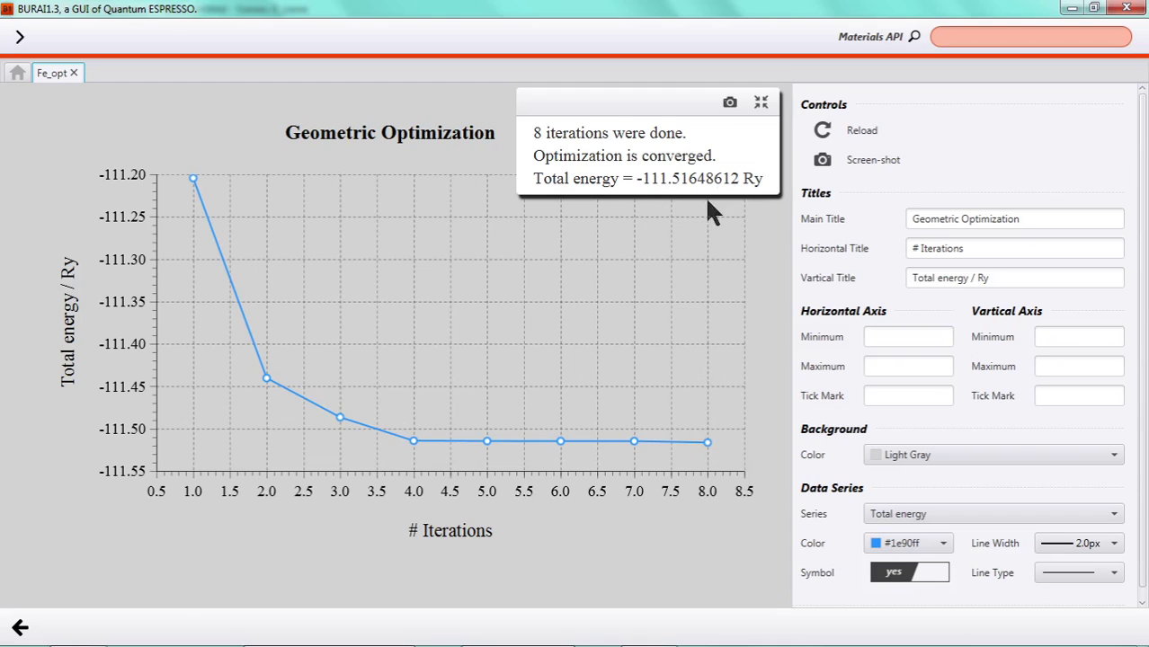
left_click(19, 627)
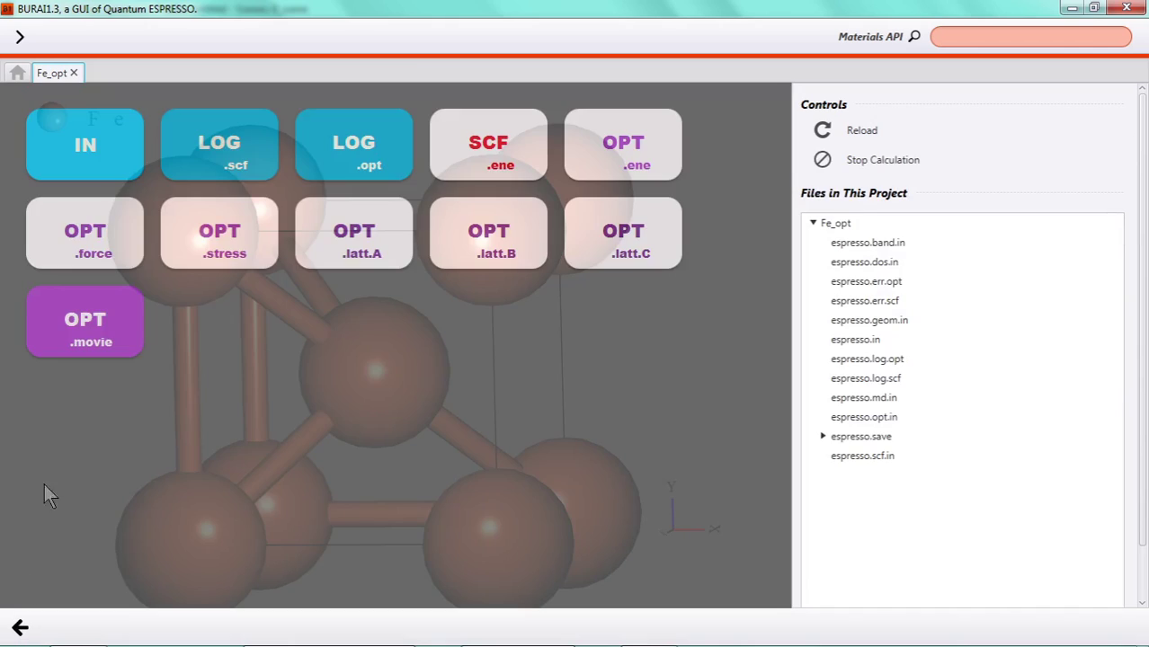
left_click(60, 239)
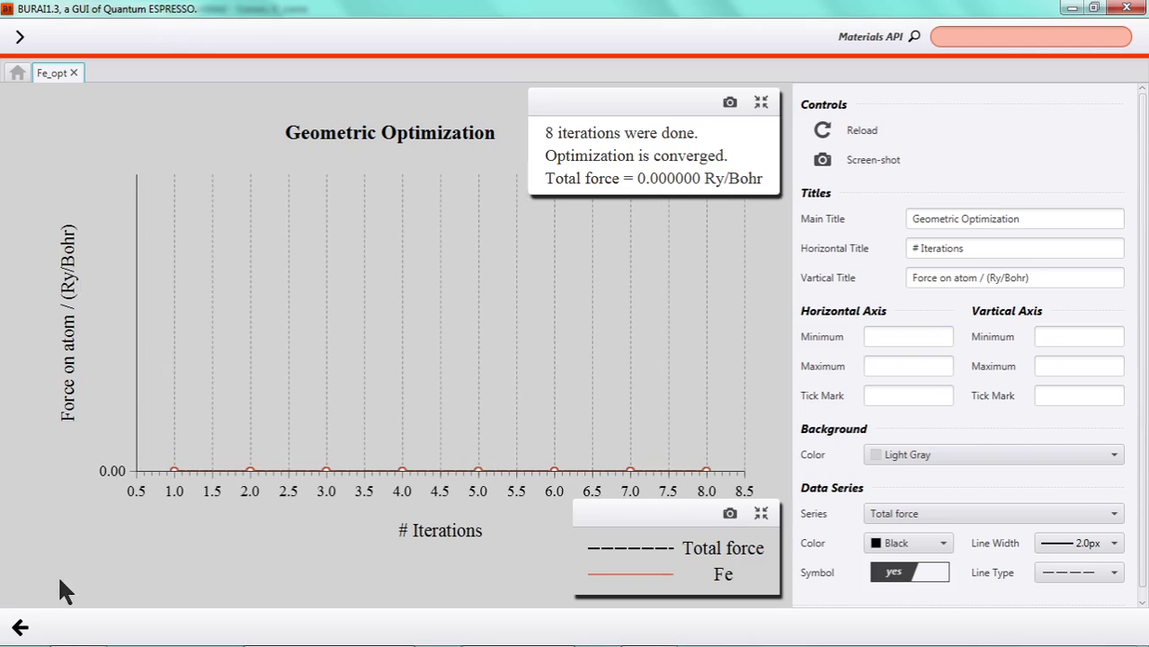
left_click(20, 627)
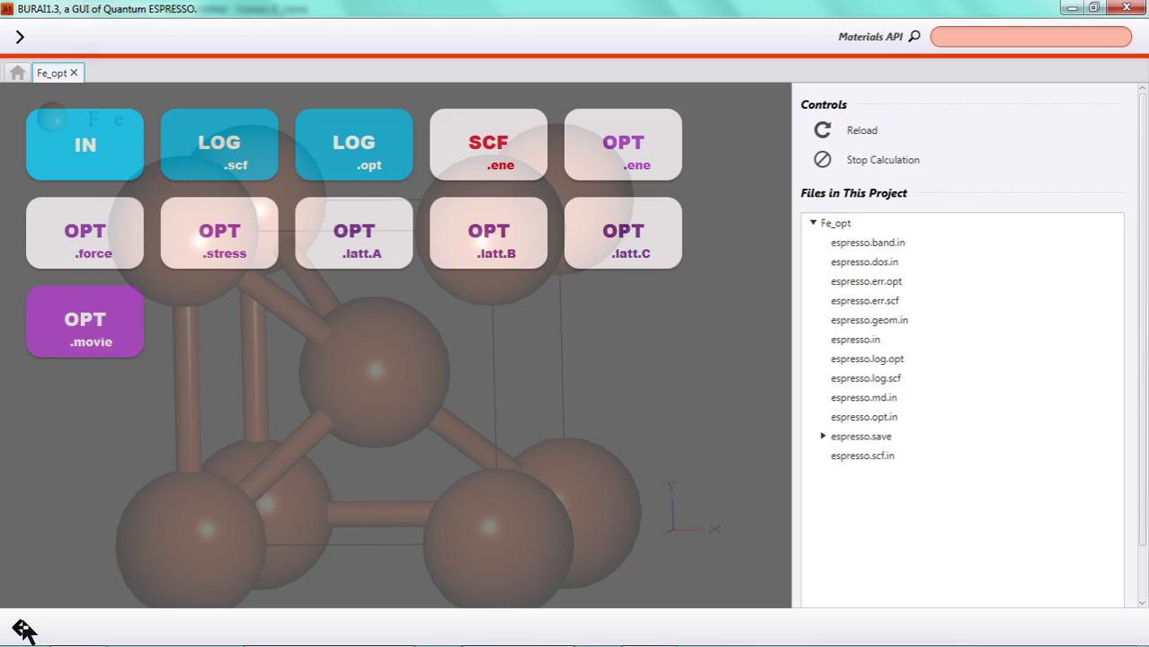
Step: View the optimization's stress tensor plot with its series legend collapsed to uncover the last iterations
left_click(215, 254)
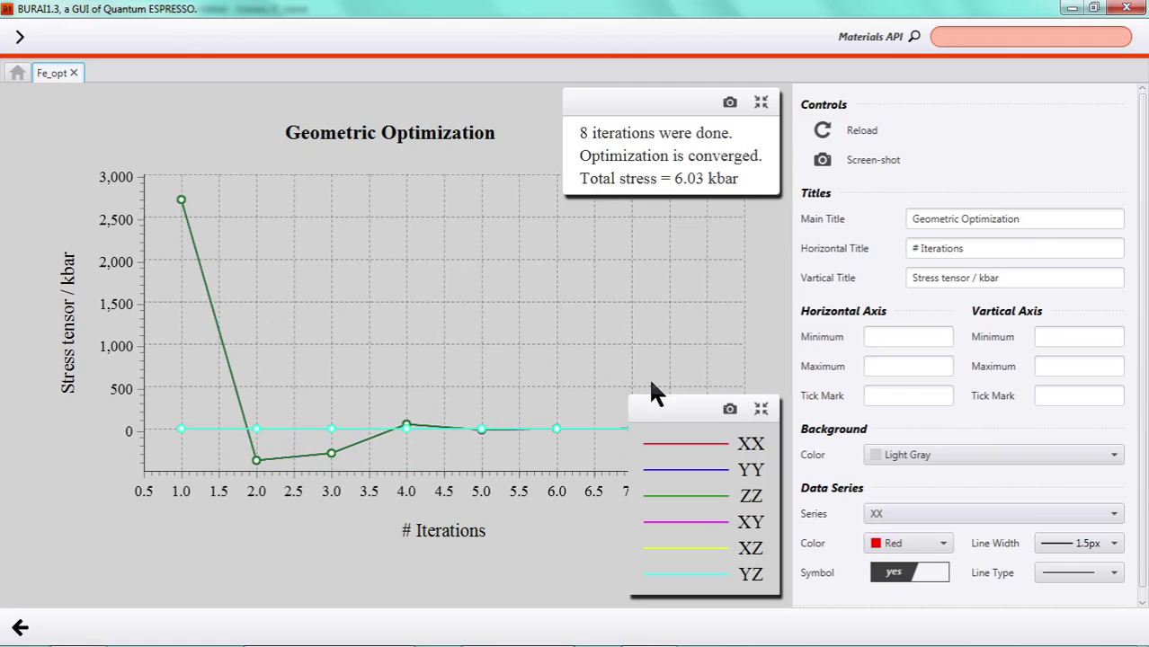
left_click(761, 410)
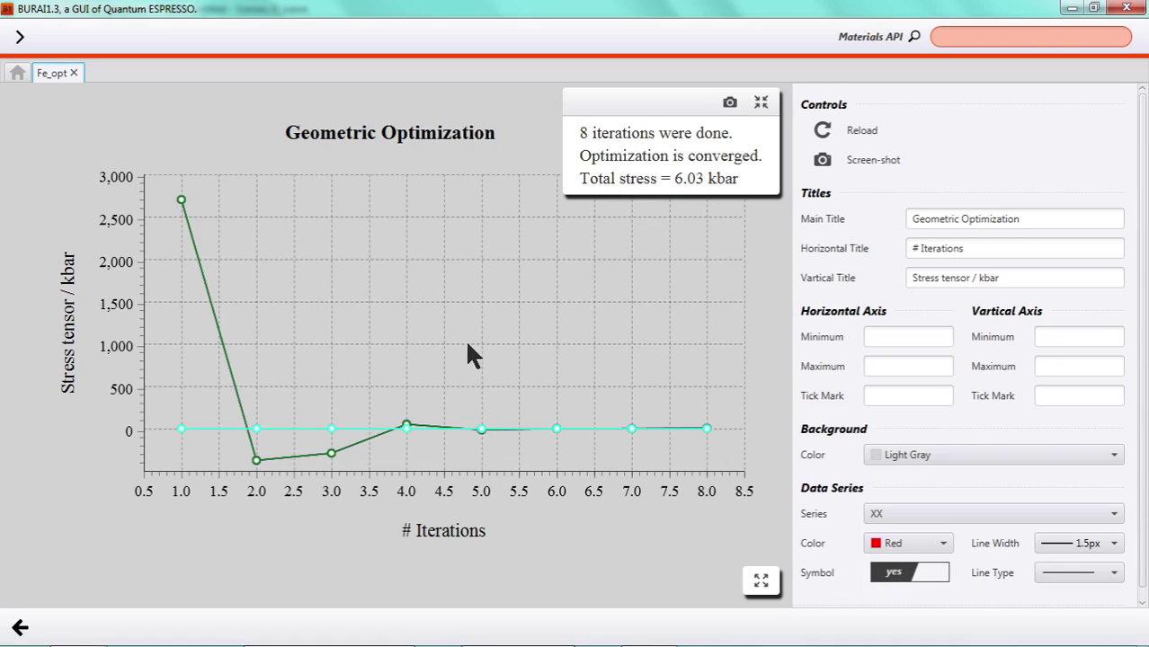
left_click(26, 632)
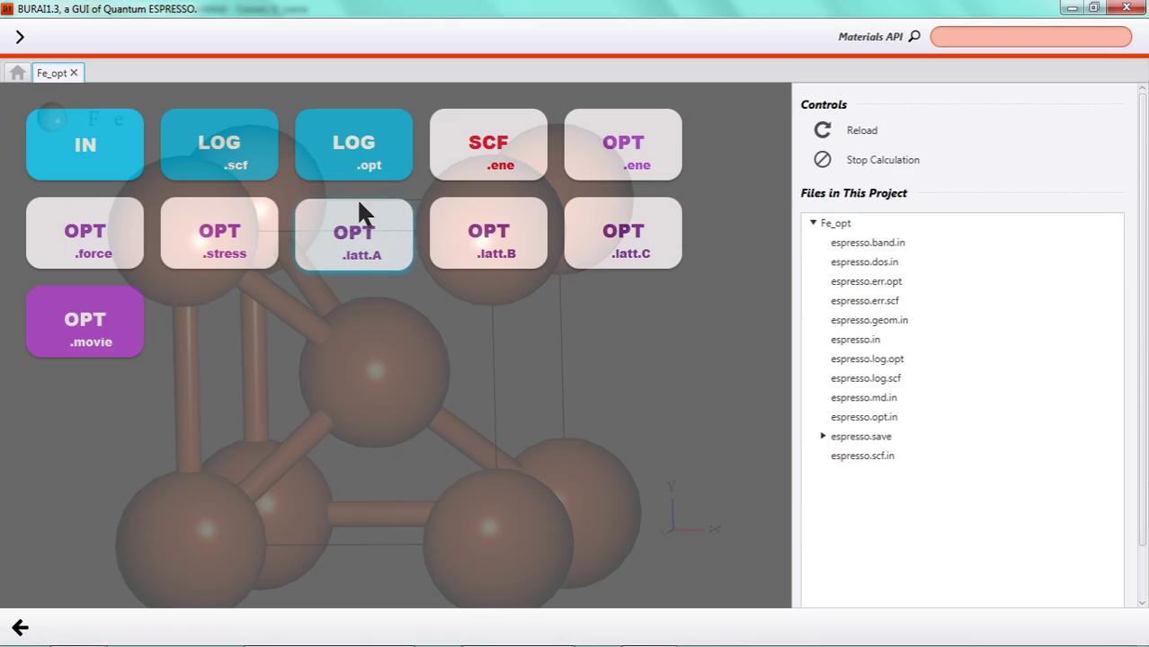
Step: Examine the optimization plots of lattice constants A, B and C against iterations
left_click(378, 234)
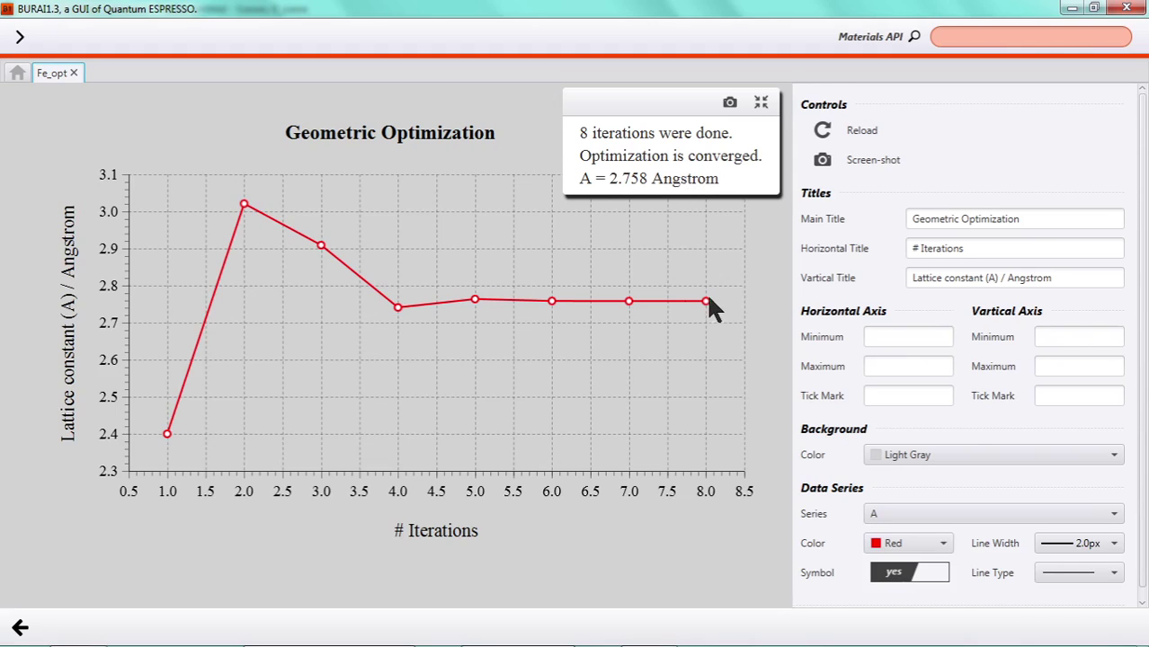
left_click(16, 635)
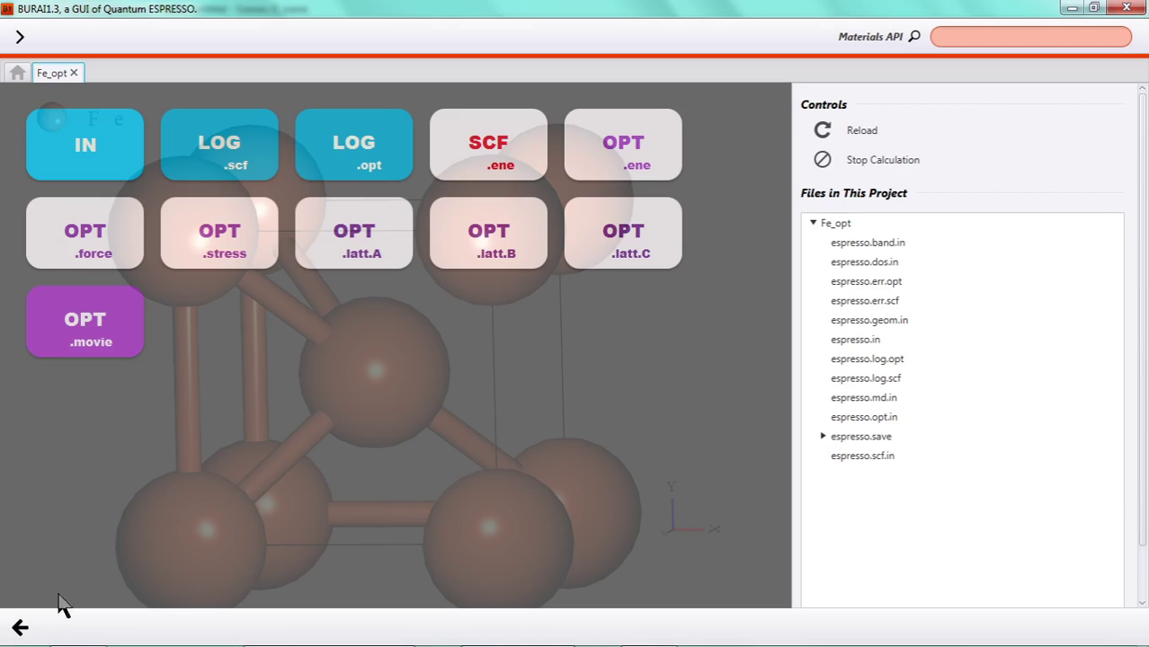
left_click(480, 253)
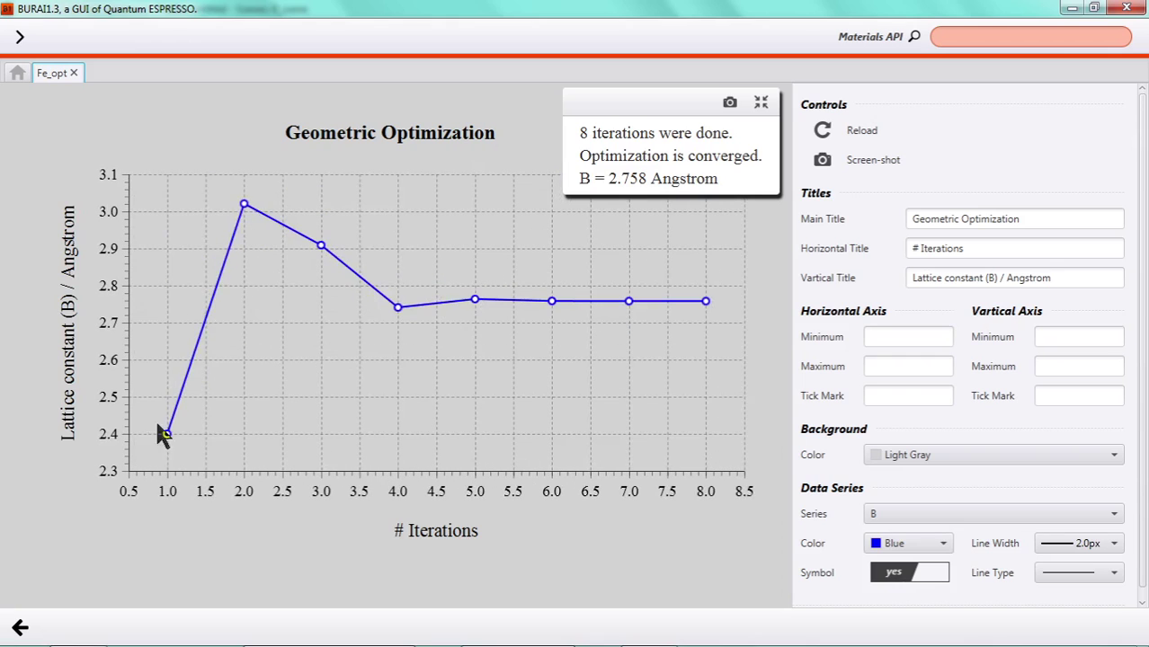
left_click(20, 627)
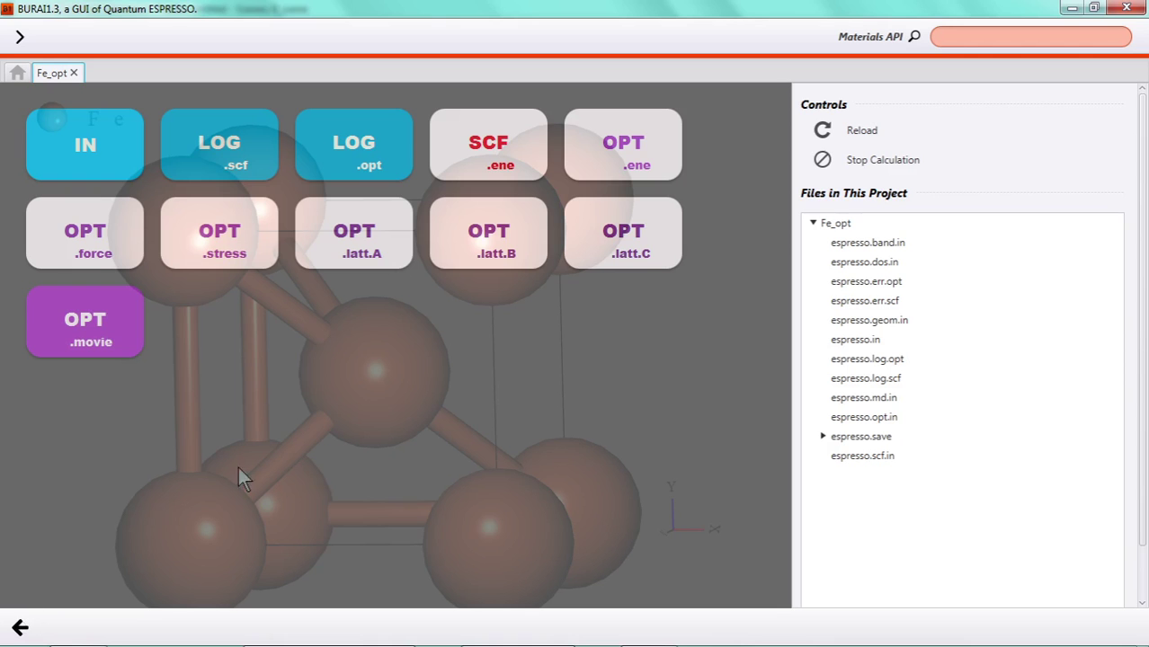
left_click(623, 255)
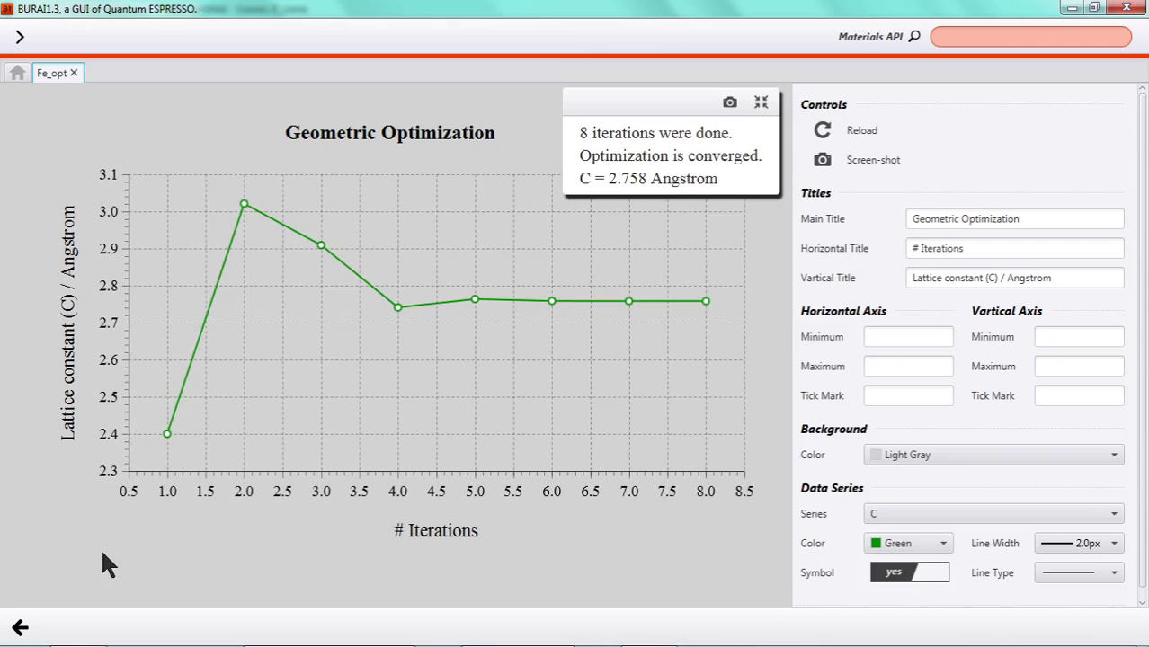
Step: Leave the lattice constant C plot and play the optimization movie of the Fe cell through its atomic configurations
left_click(20, 627)
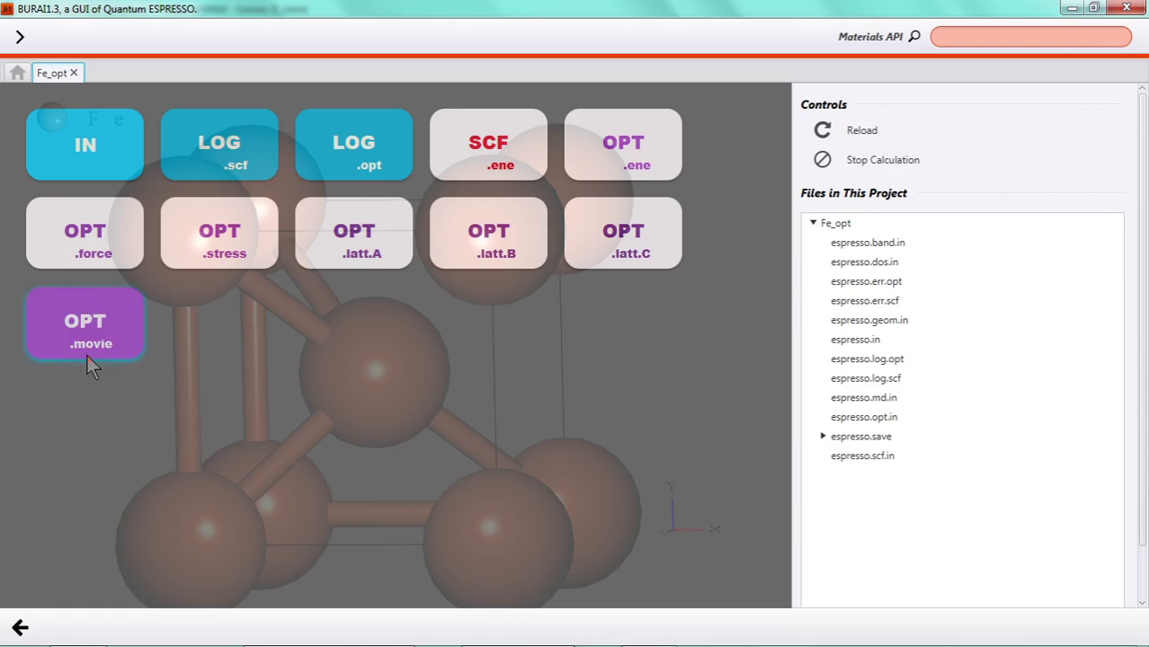
left_click(72, 328)
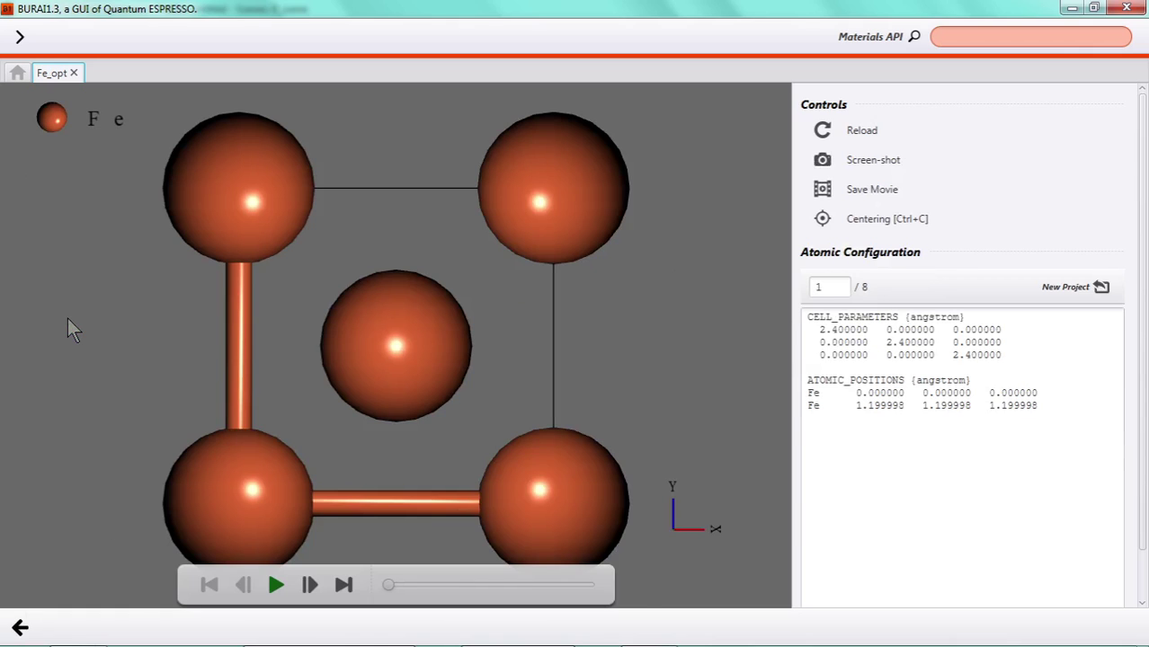
left_click(276, 585)
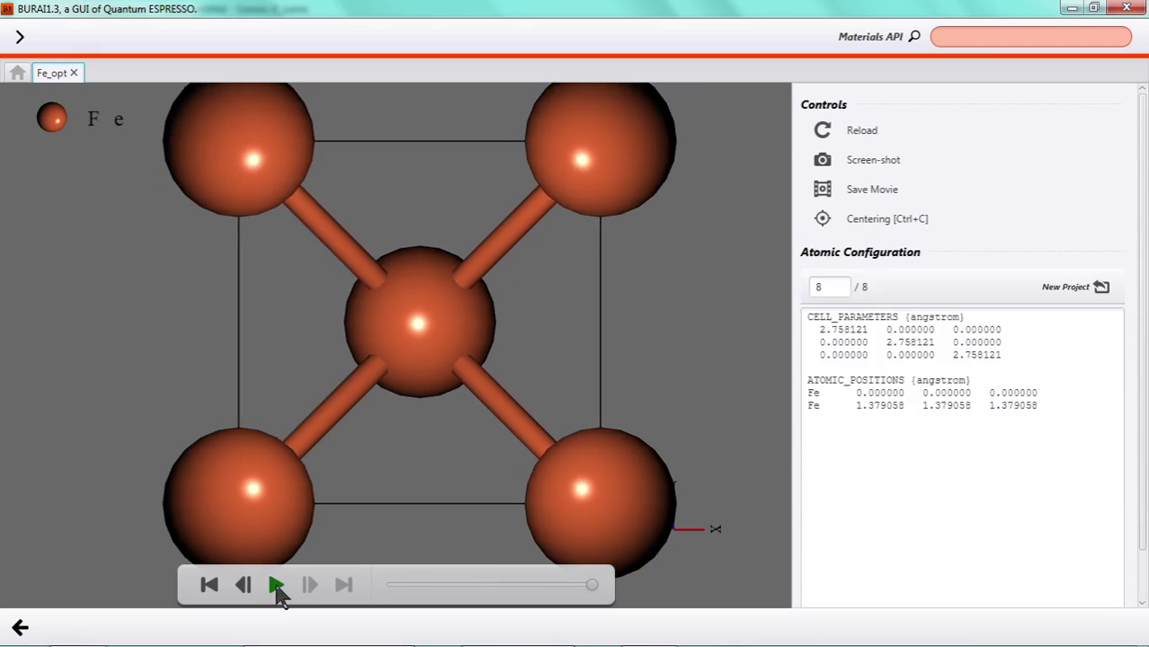
left_click(276, 585)
Step: Rewind the optimization movie to configuration 1, examine the cell parameters and atomic positions frame by frame through configuration 8, and close the movie
left_click(207, 586)
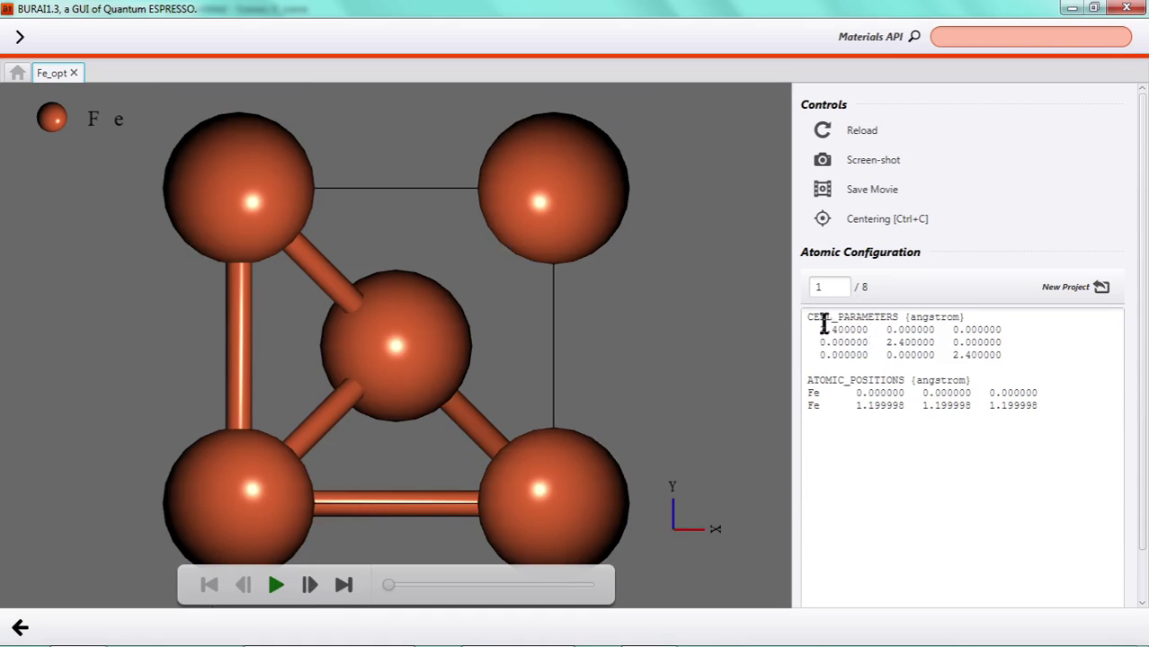
left_click(309, 586)
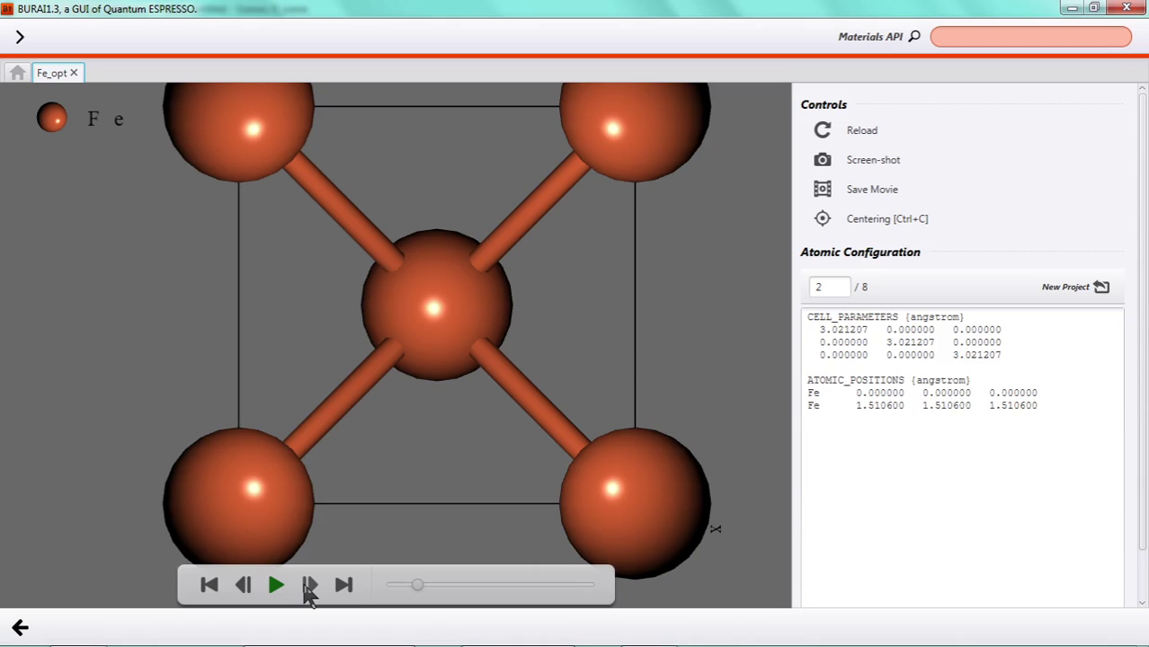
left_click(309, 586)
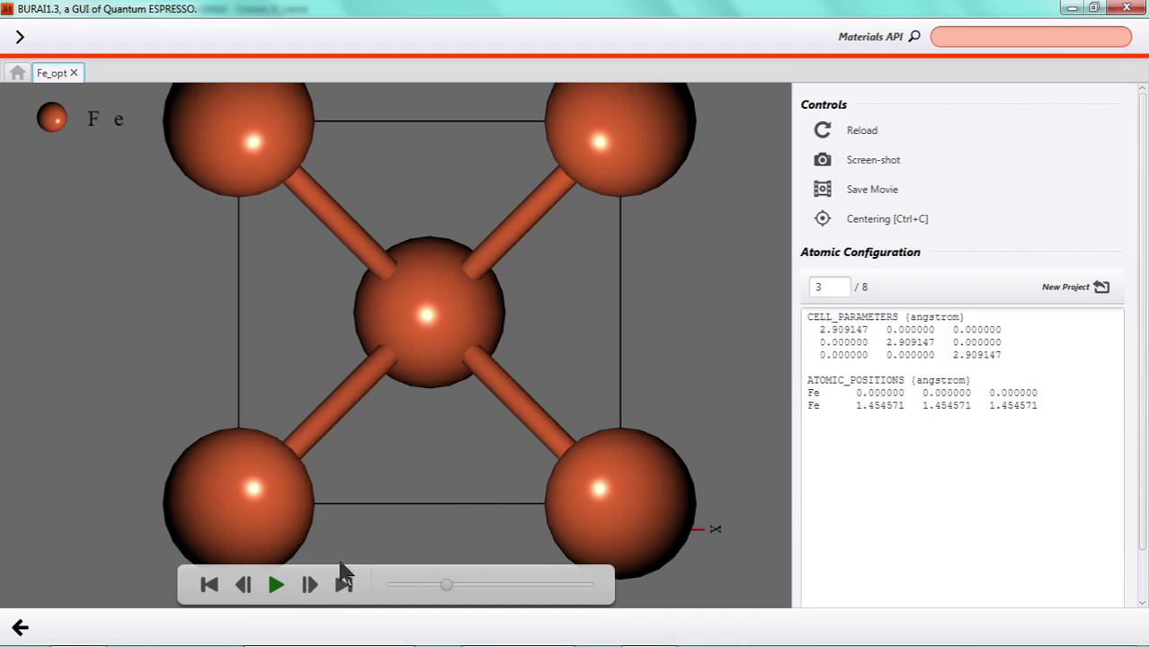
left_click(309, 586)
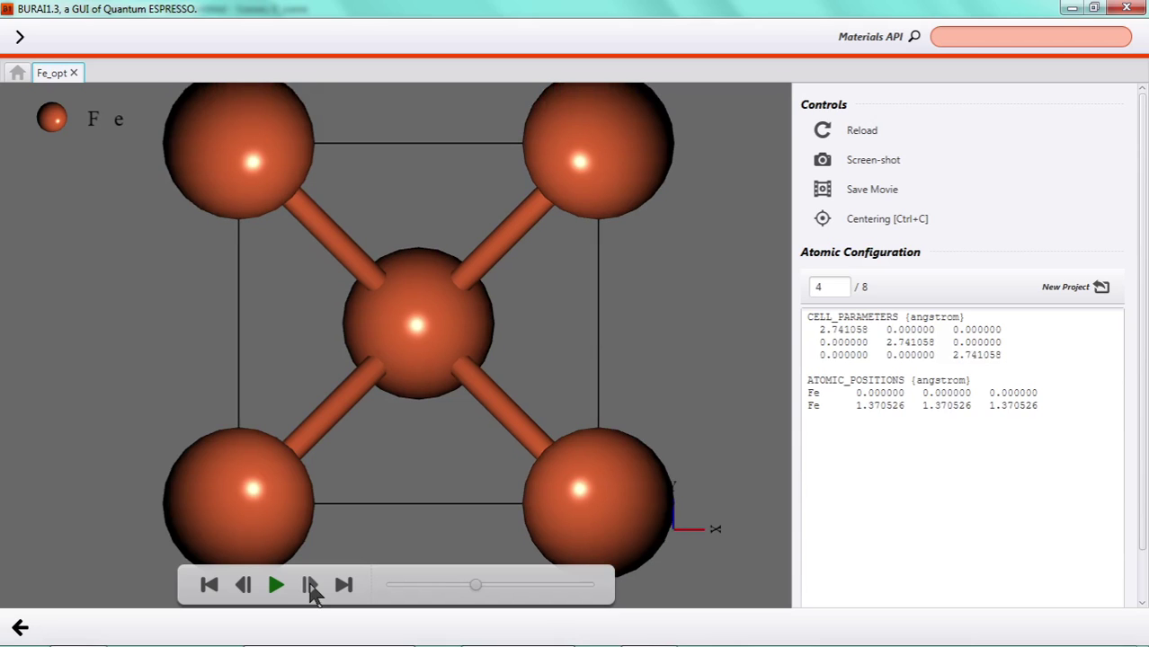
left_click(309, 586)
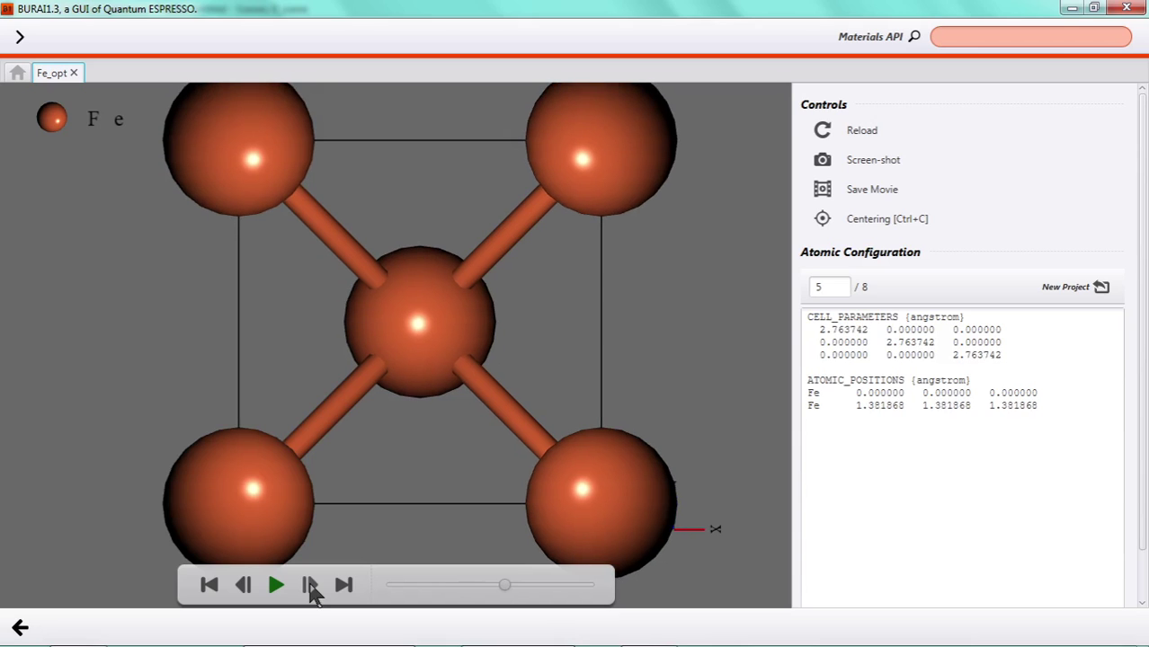
left_click(310, 586)
left_click(309, 586)
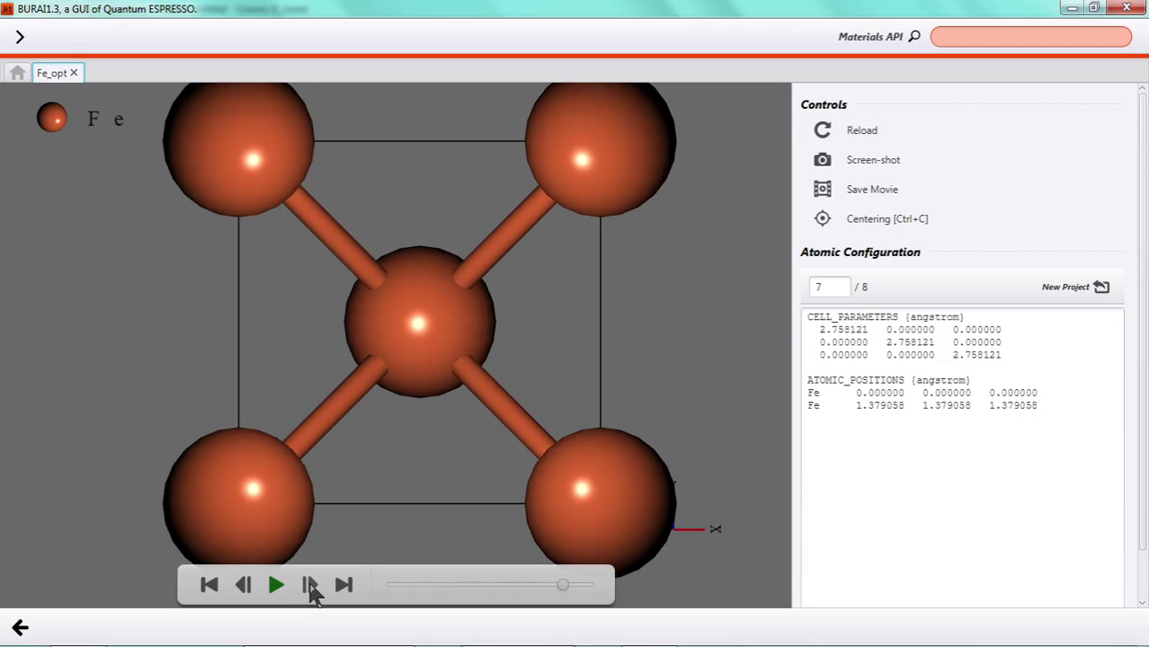
left_click(309, 586)
left_click(20, 628)
key("alt+Tab")
key("alt+Tab")
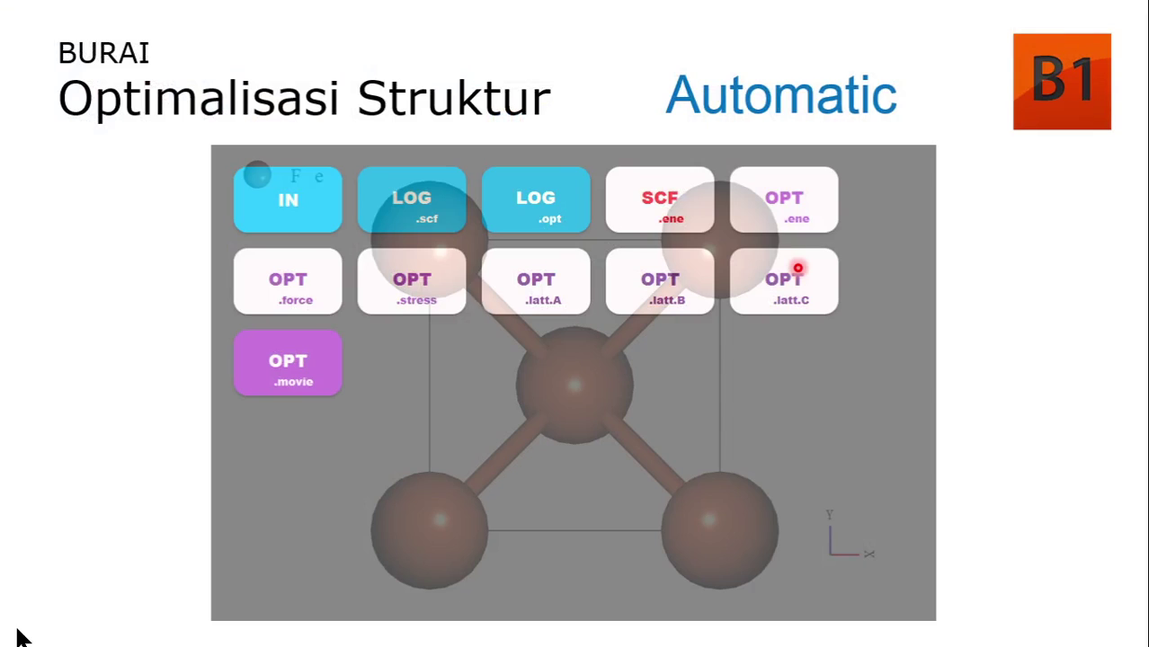
left_click(16, 630)
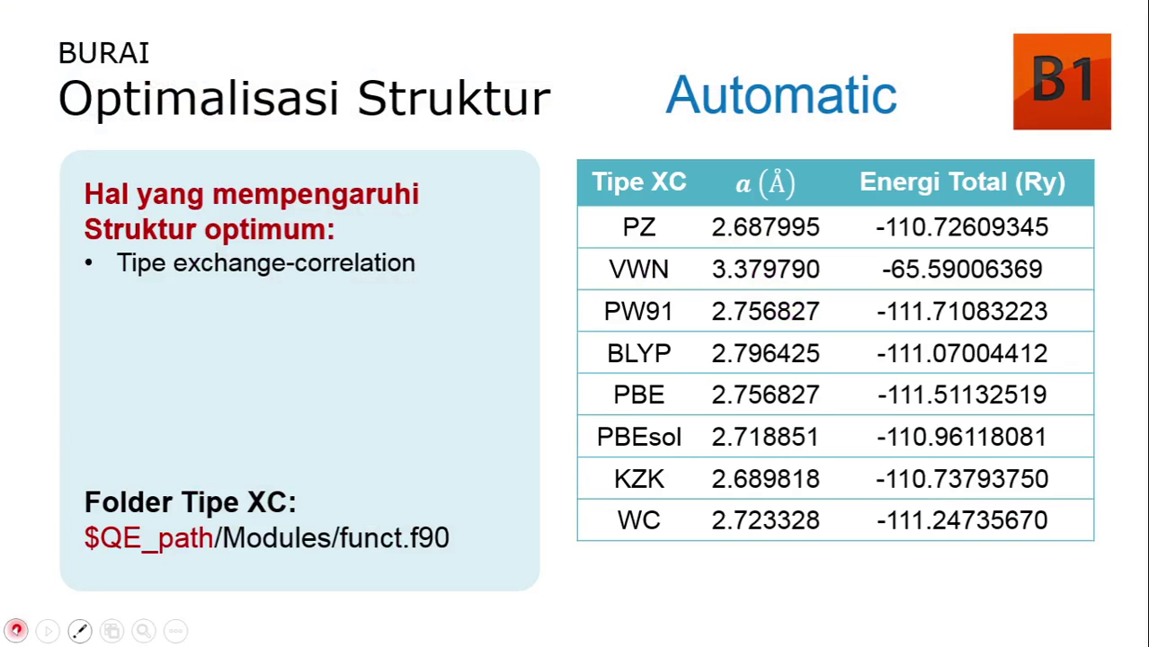